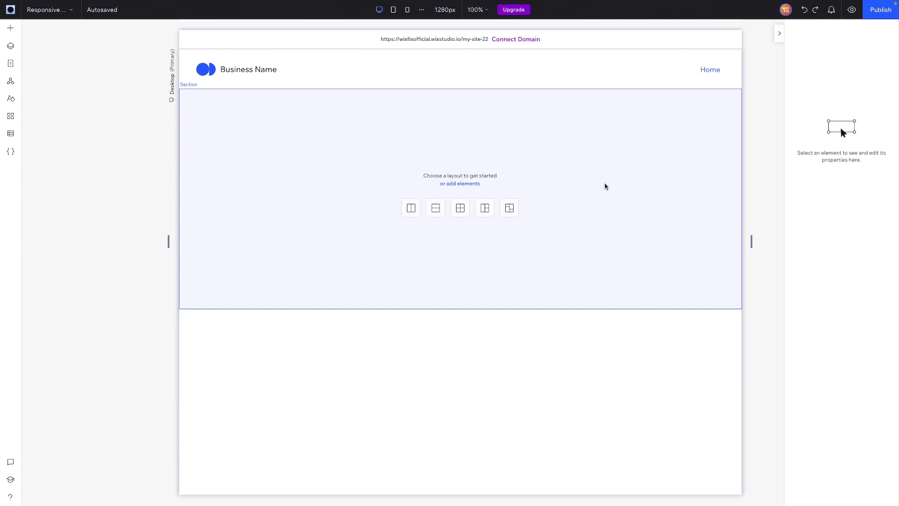
Select the empty section and switch it to a two-column layout.
click(605, 187)
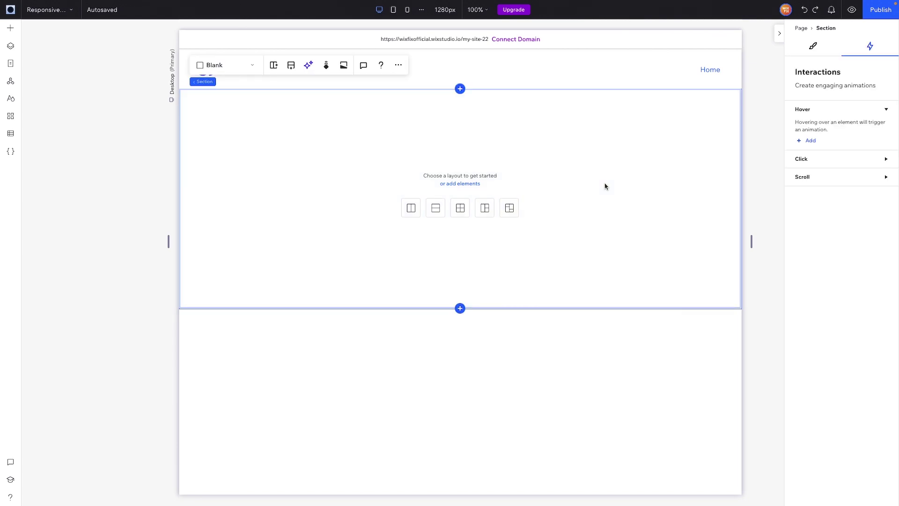
click(411, 208)
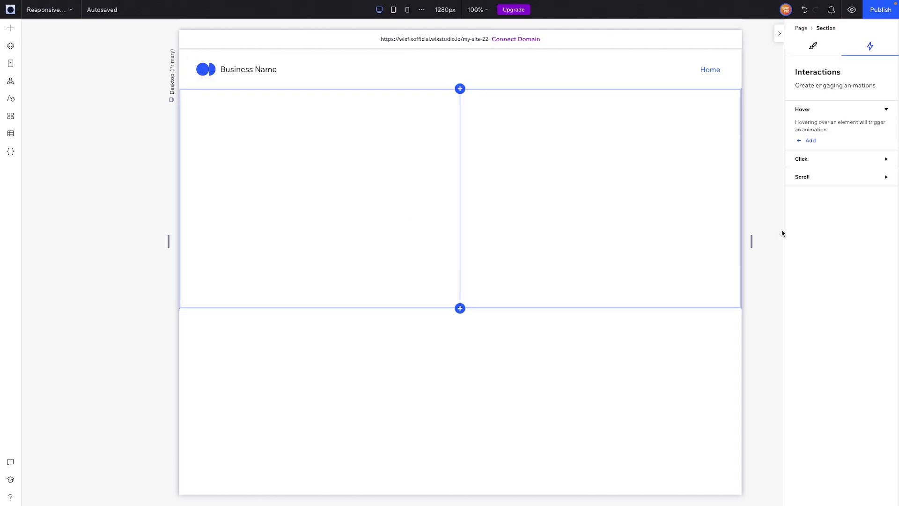
scroll(843, 328, down, 5)
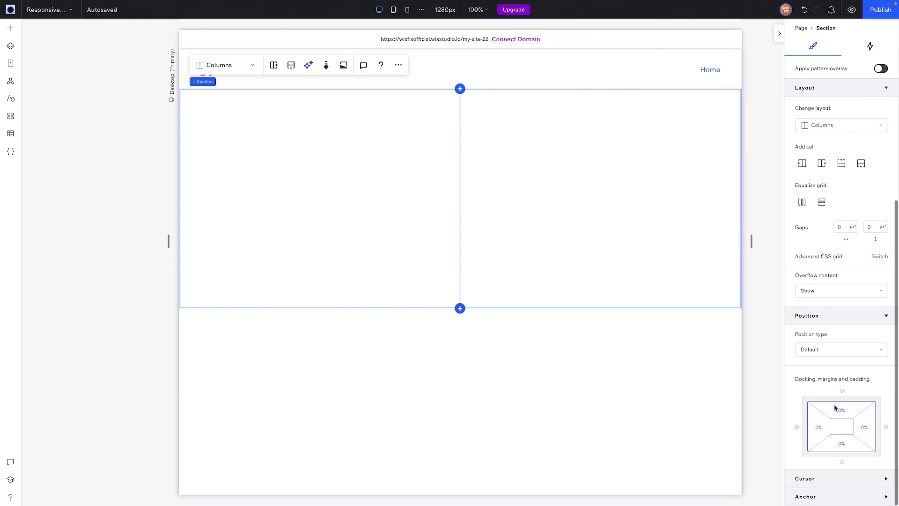
Give the section 5% padding on all sides and a 5vw gap between columns.
click(845, 415)
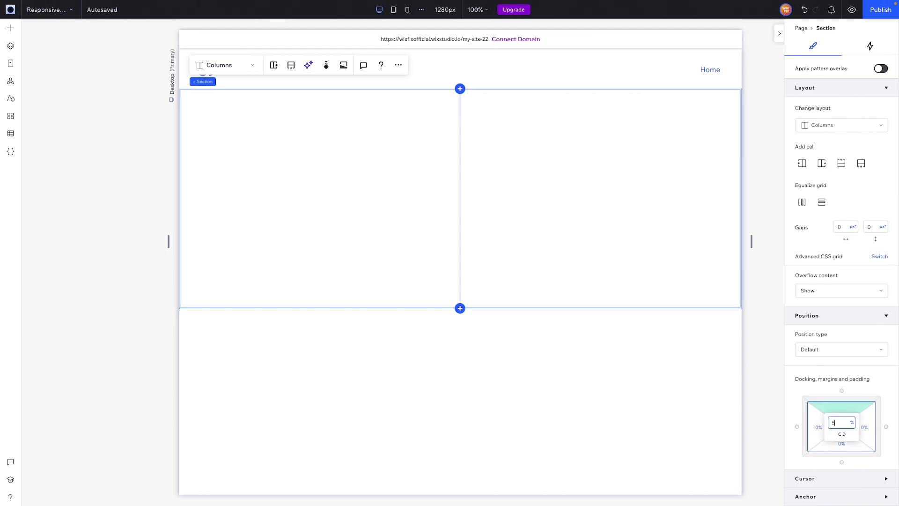
key(Return)
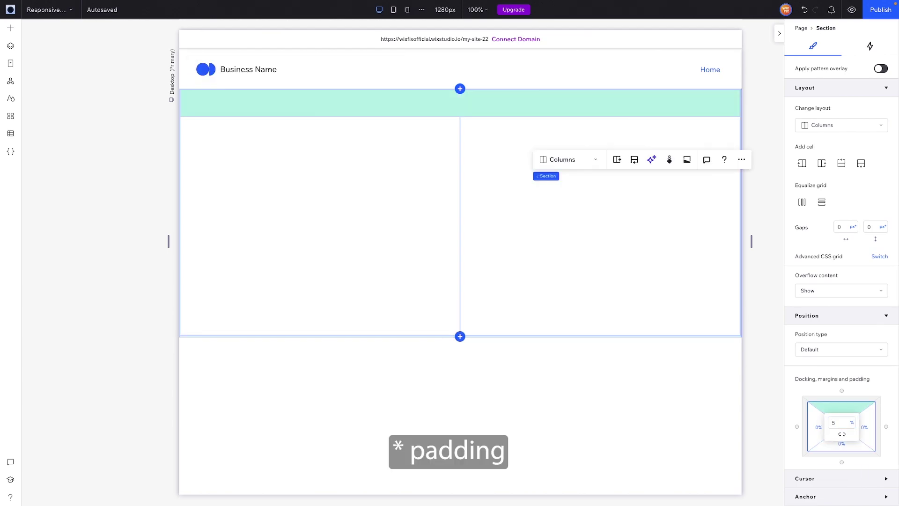
click(842, 436)
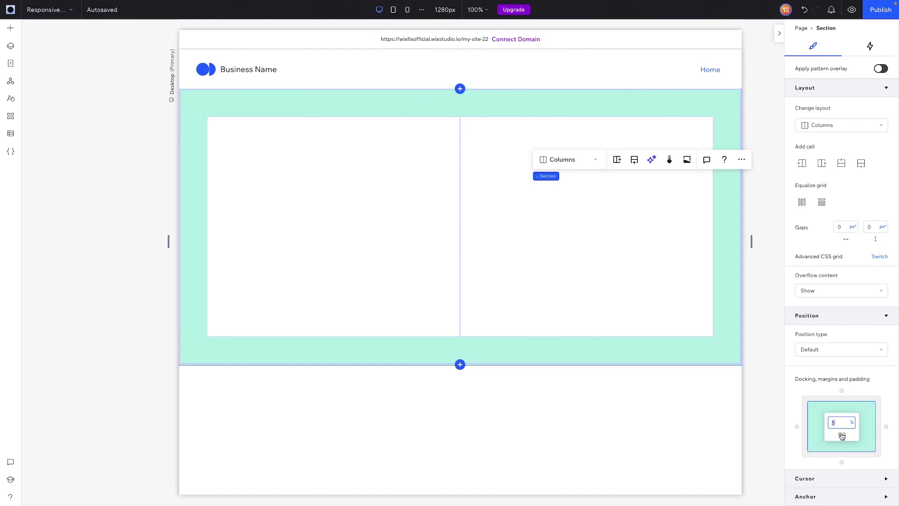
click(843, 227)
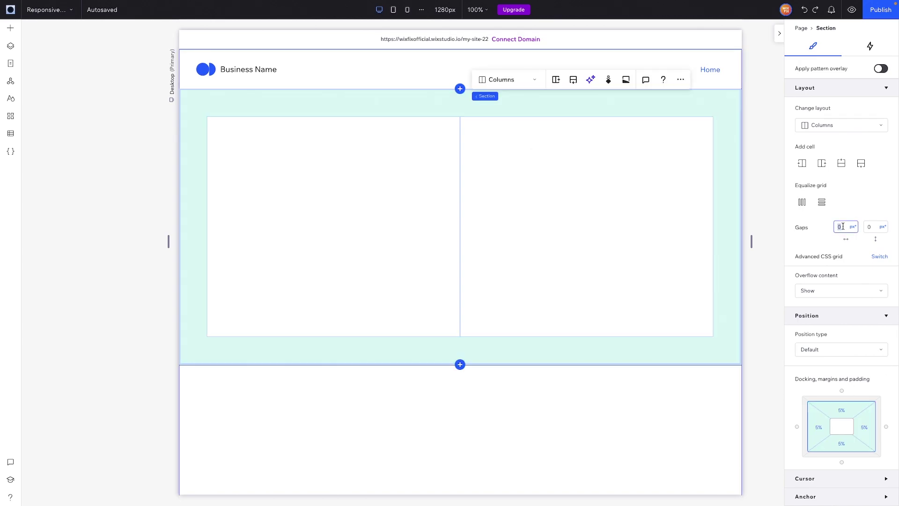
text(5vw)
key(Return)
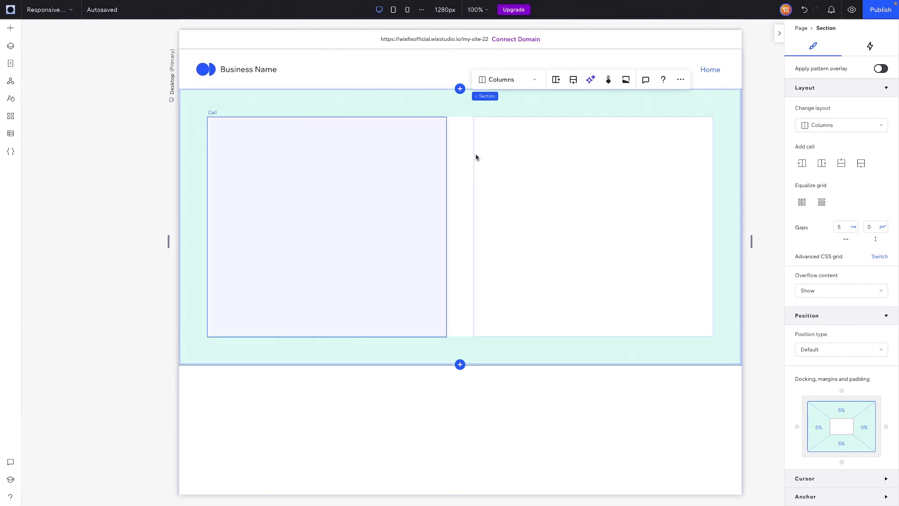
Set the section height to 720 px.
scroll(879, 182, up, 5)
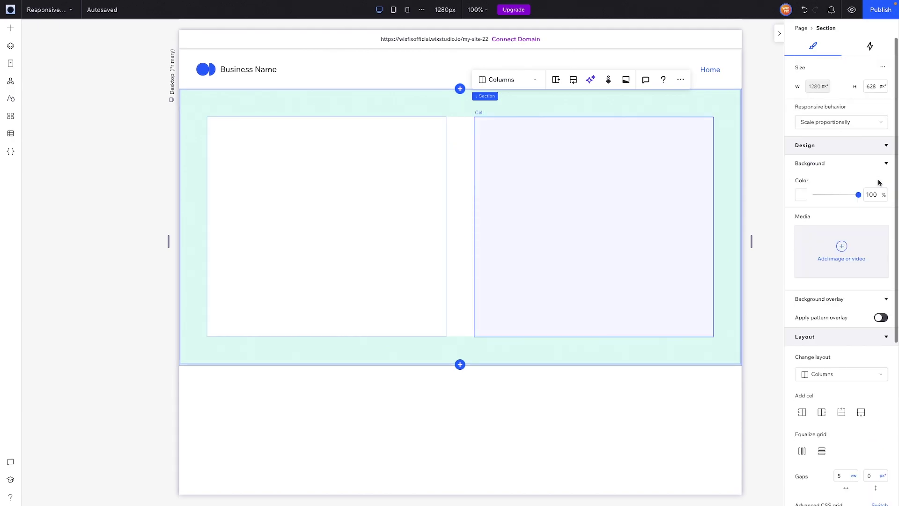
click(879, 88)
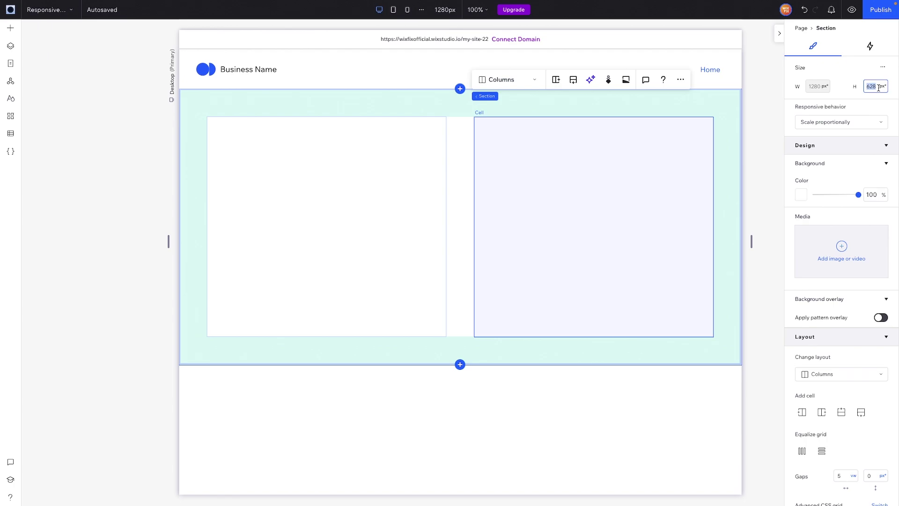
text(720)
key(Return)
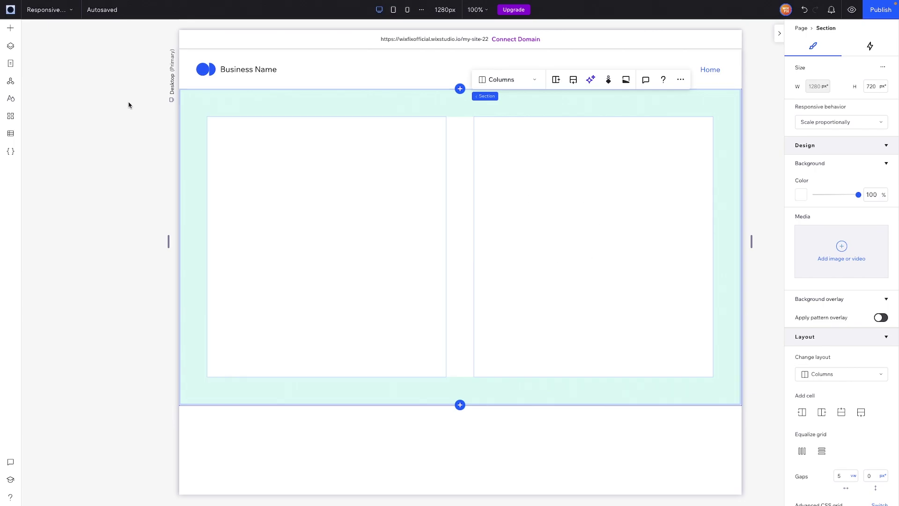
Place an image in the right column and round its corners to 24 px.
click(11, 28)
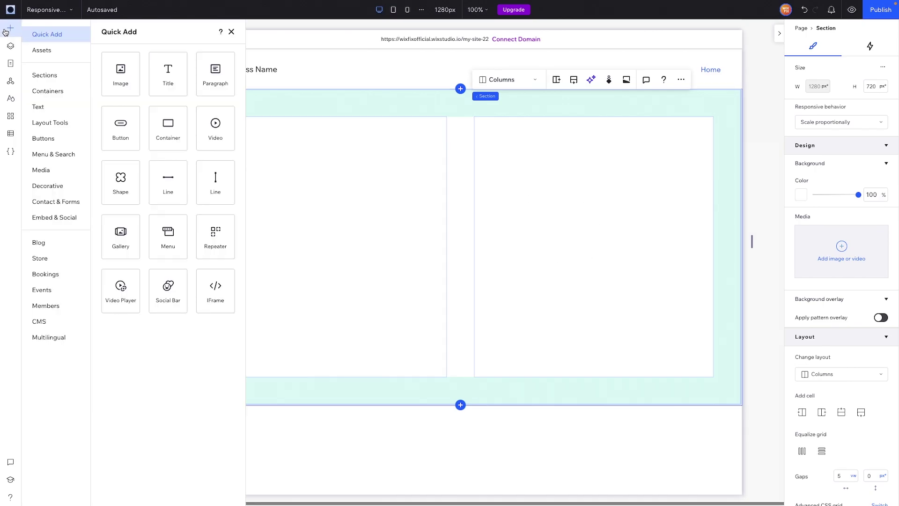
drag(121, 95, 598, 237)
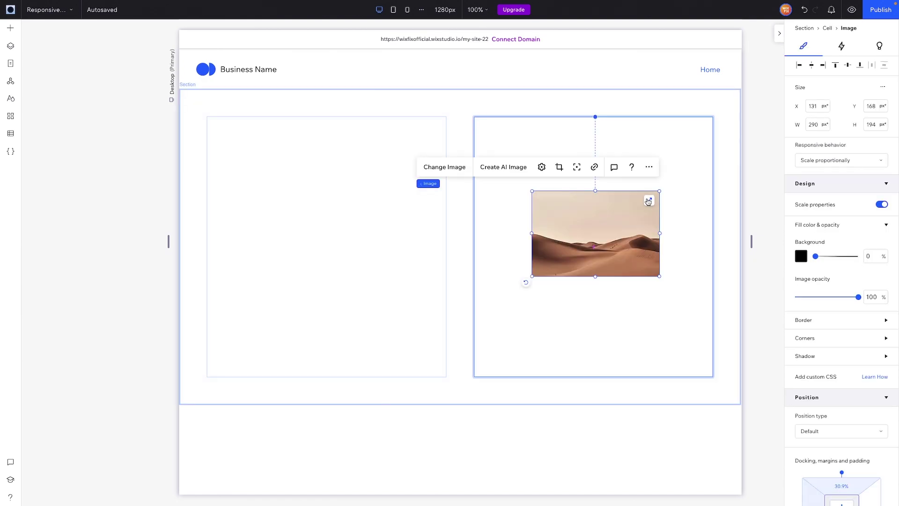
click(804, 318)
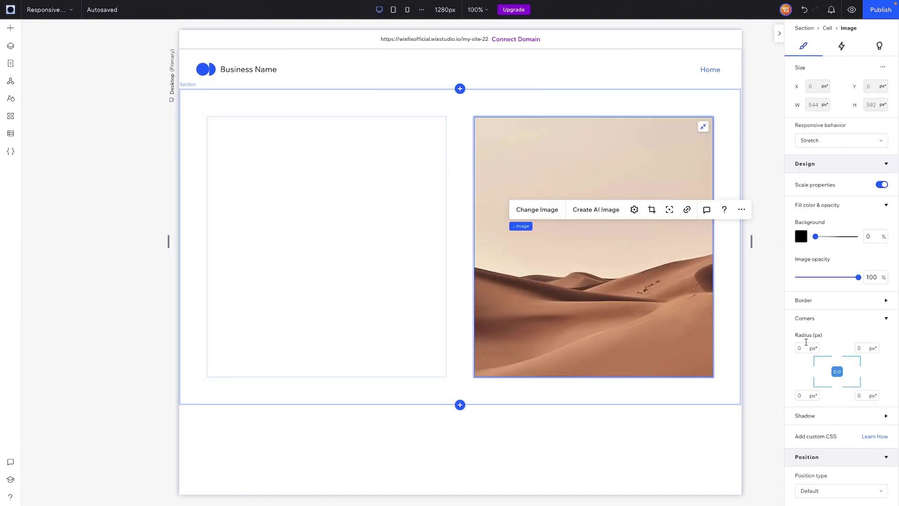
click(807, 347)
text(24)
key(Return)
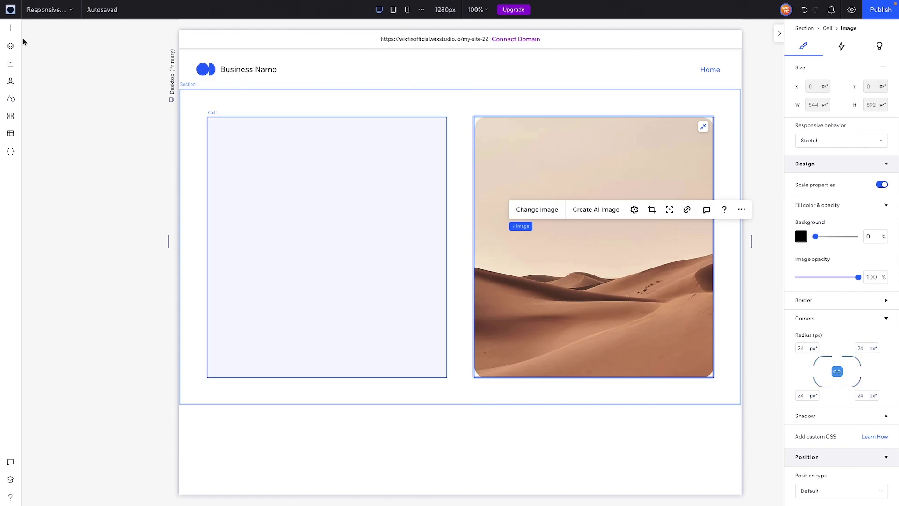
Add a title, a paragraph and a Start Now button to the left column.
click(11, 29)
drag(167, 88, 304, 201)
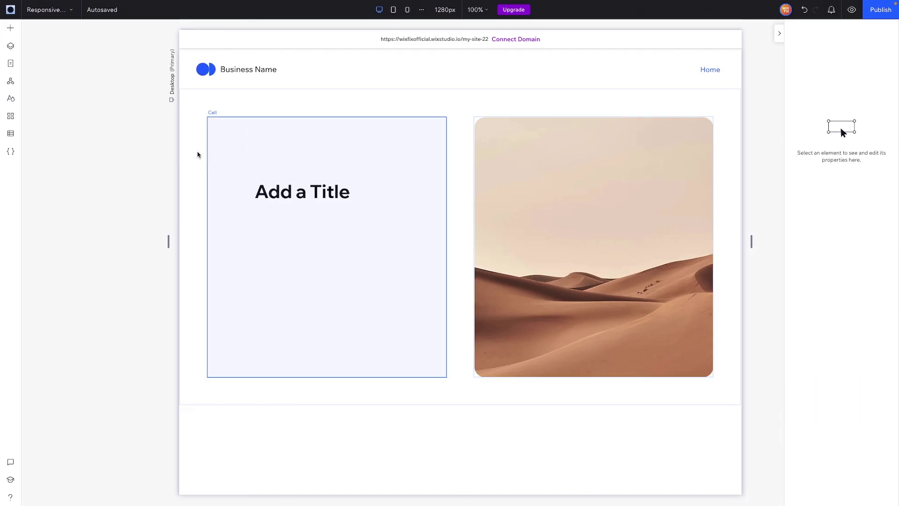
click(10, 29)
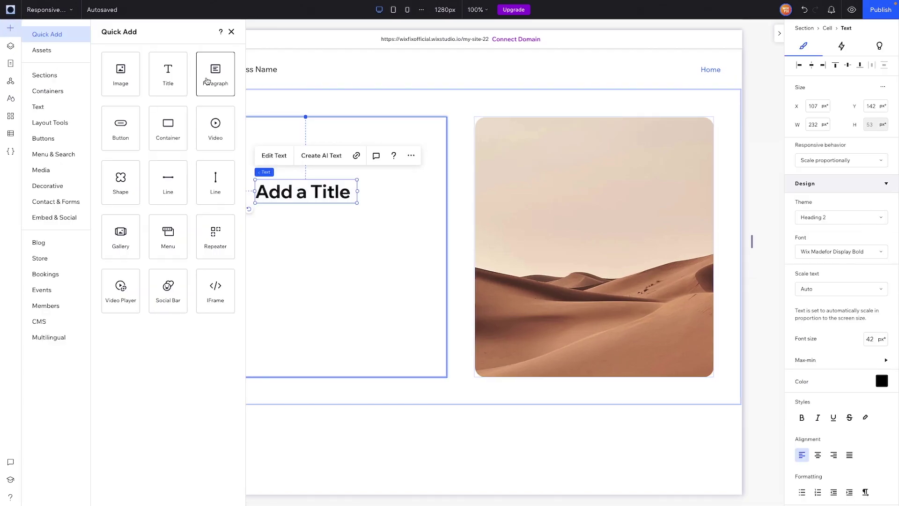
drag(215, 66, 286, 253)
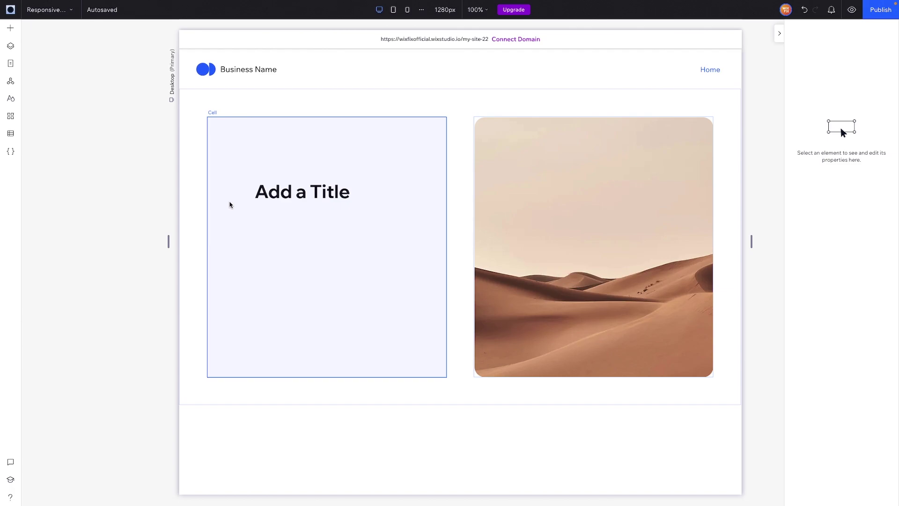
click(12, 29)
drag(133, 152, 315, 305)
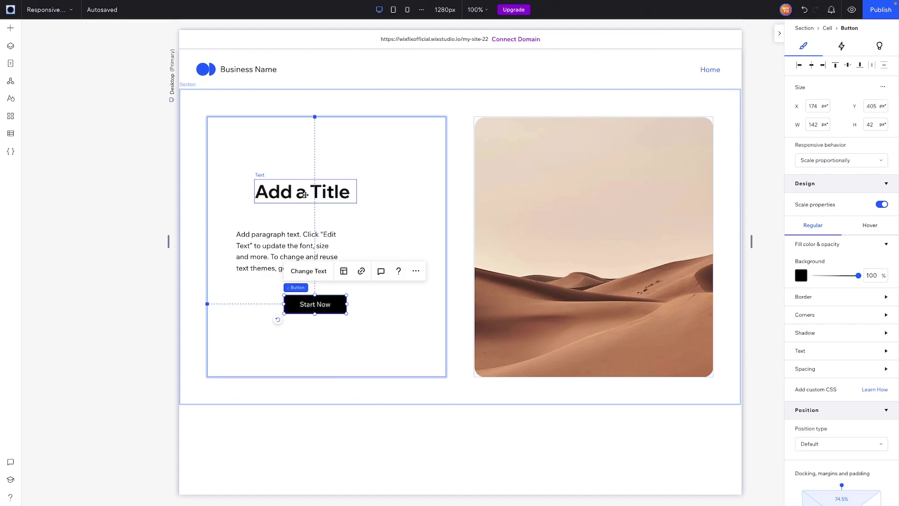
Group the Start Now button, title and paragraph into a stack with left-aligned items.
shift+click(303, 199)
shift+click(298, 245)
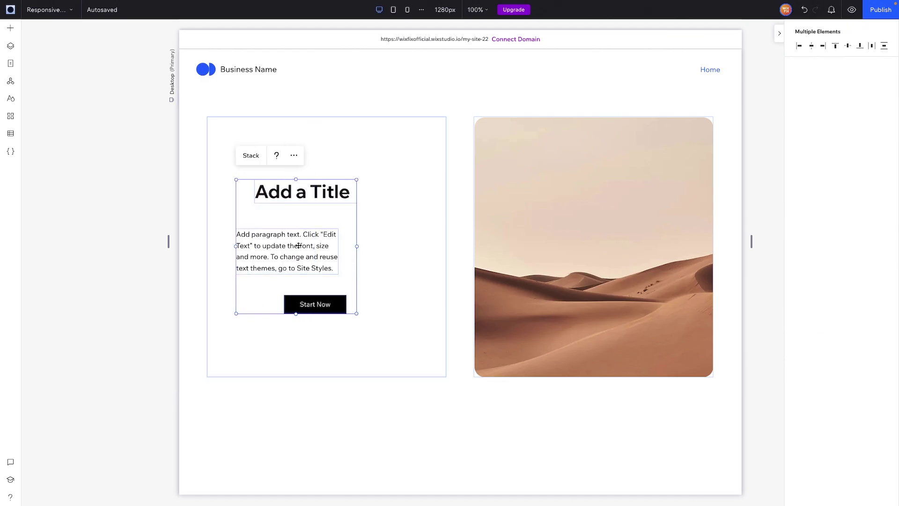
click(248, 159)
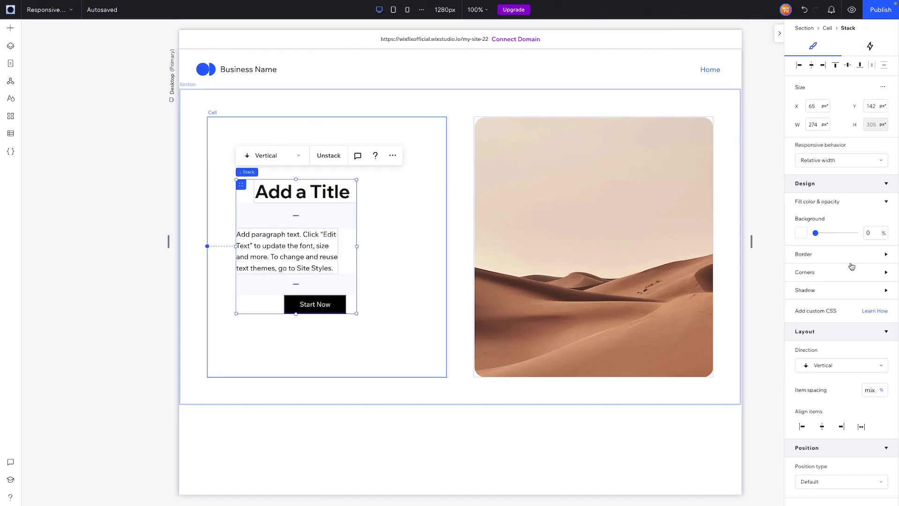
scroll(819, 305, down, 2)
click(802, 337)
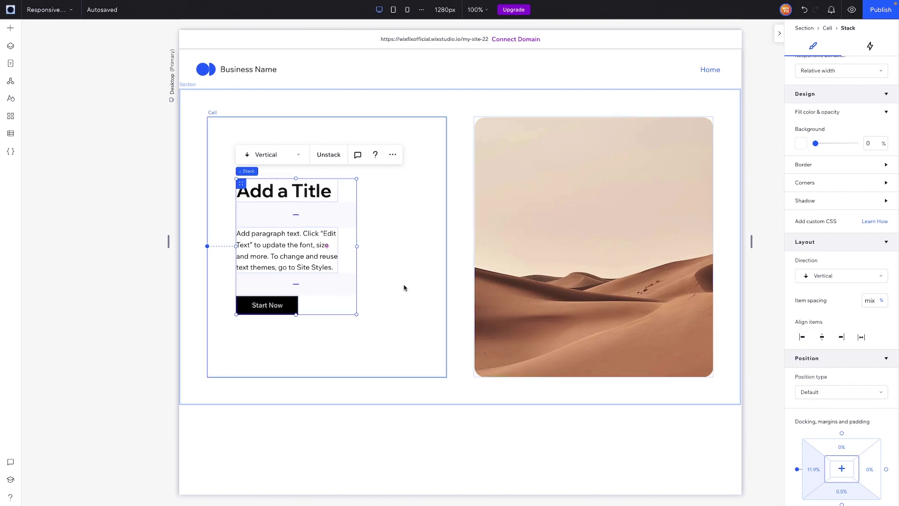
Widen the stack, set 5% item spacing, and centre it horizontally in its cell.
drag(387, 246, 458, 243)
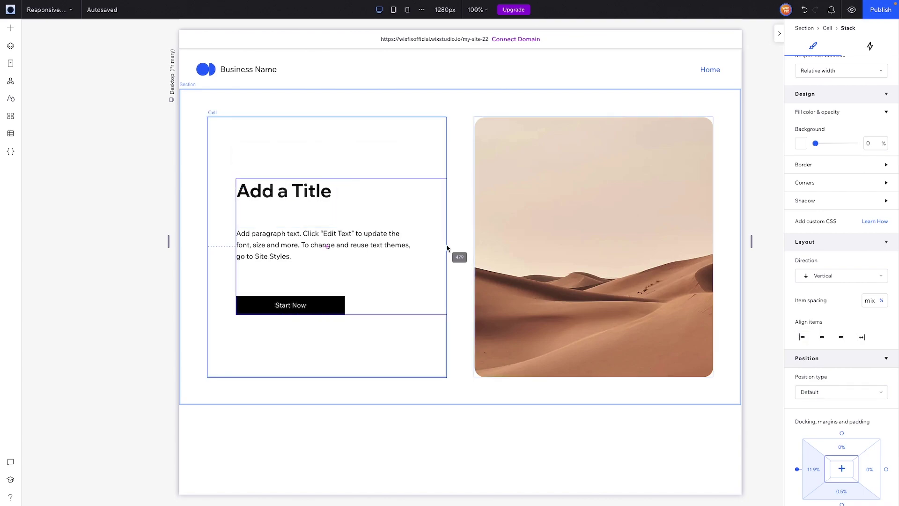
click(873, 301)
text(5)
key(Return)
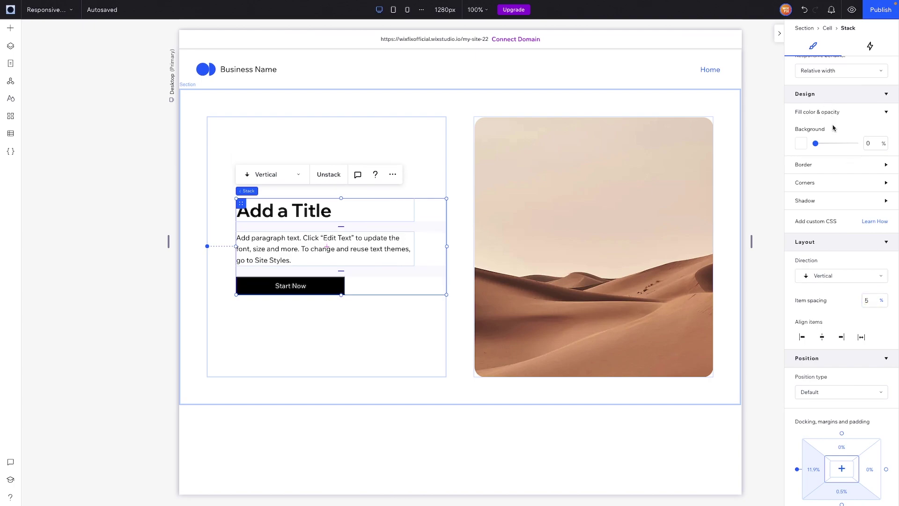
scroll(833, 128, up, 2)
click(811, 64)
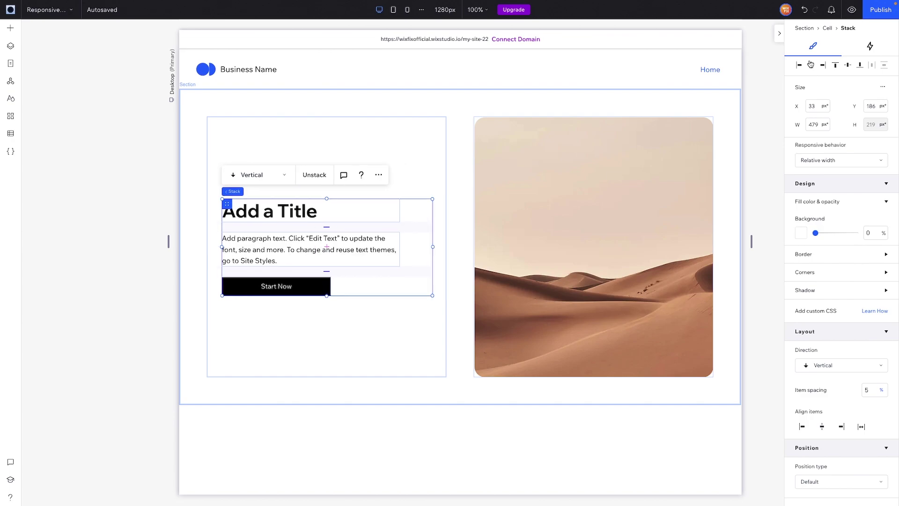
Break the stack apart and narrow the Start Now button to 130 px.
click(311, 177)
click(298, 213)
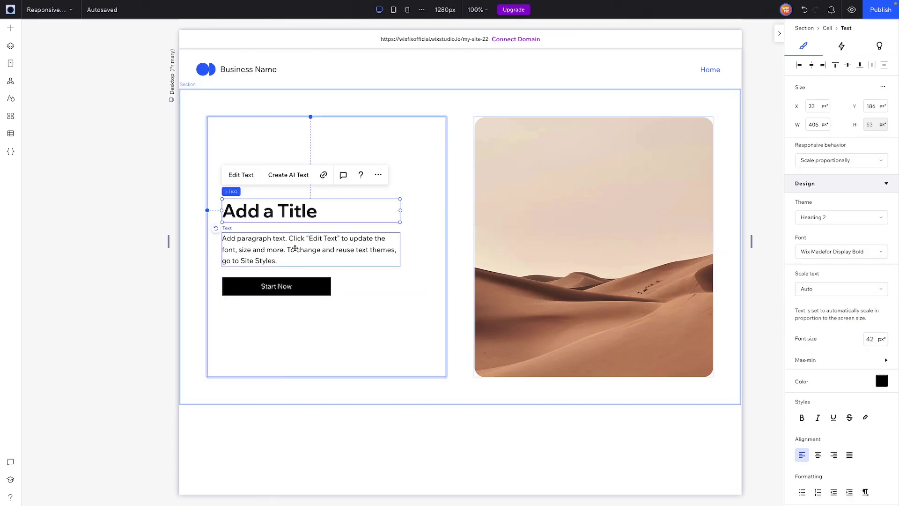
shift+click(288, 276)
click(291, 288)
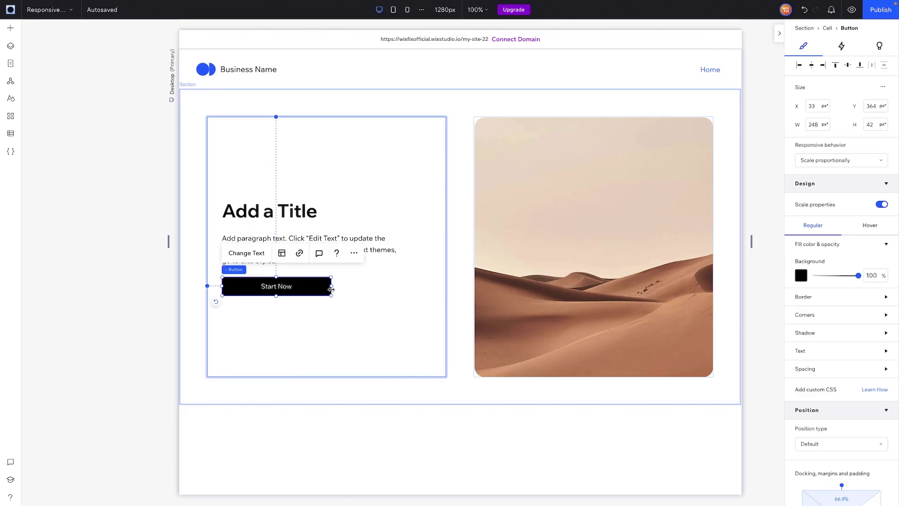
drag(331, 286, 280, 291)
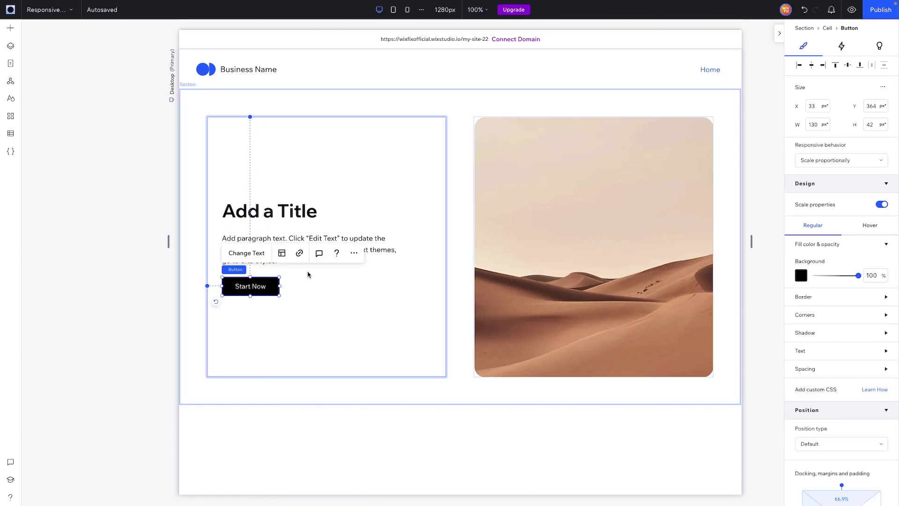
Restack the button, paragraph and title and centre the stack in the left cell.
shift+click(368, 239)
shift+click(303, 215)
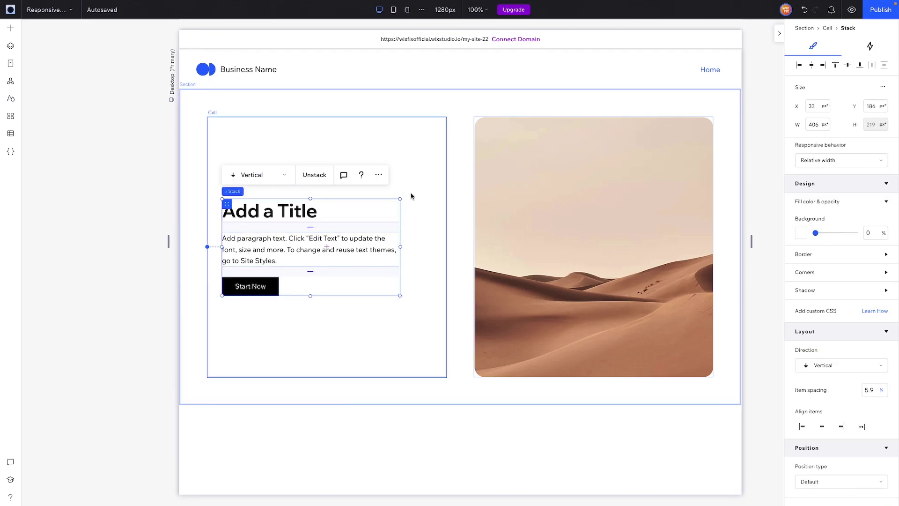
click(814, 69)
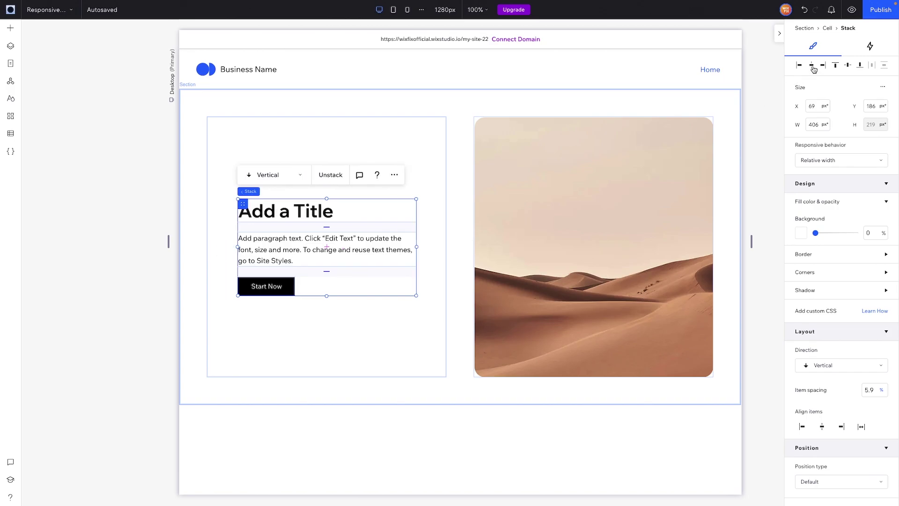
click(759, 215)
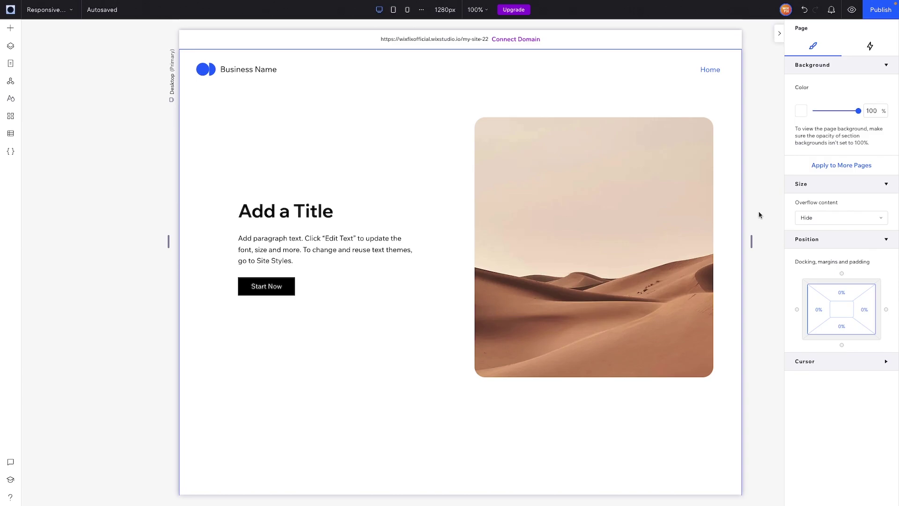
Add a container to the empty second section and stretch it to fill the section.
scroll(592, 206, down, 4)
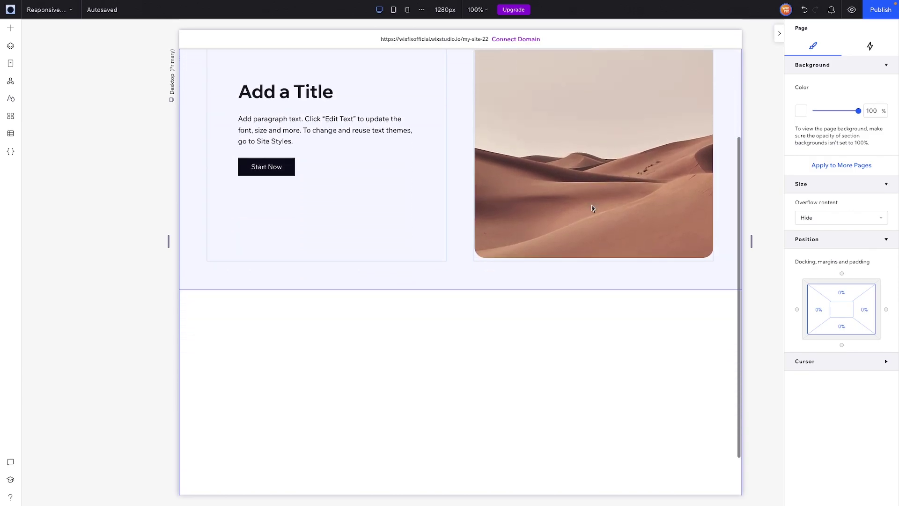
click(616, 323)
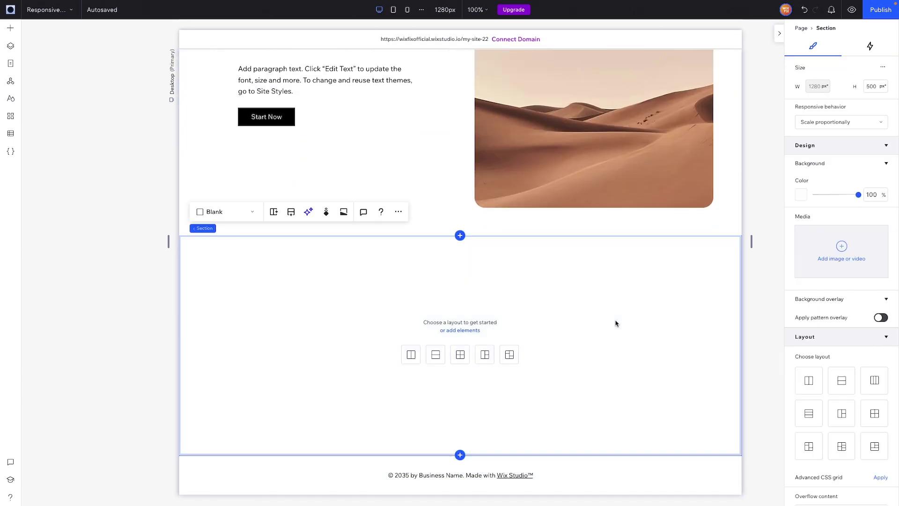
click(878, 87)
text(720)
click(460, 330)
drag(166, 127, 474, 283)
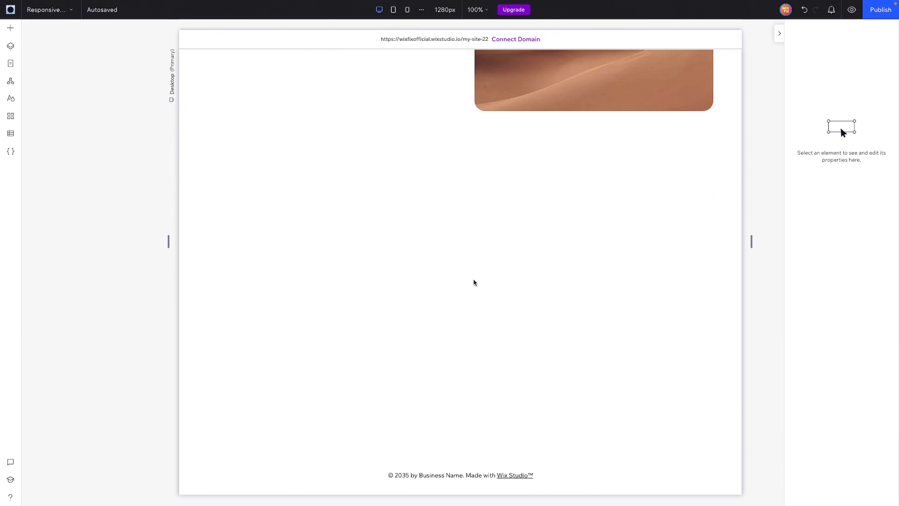
click(536, 267)
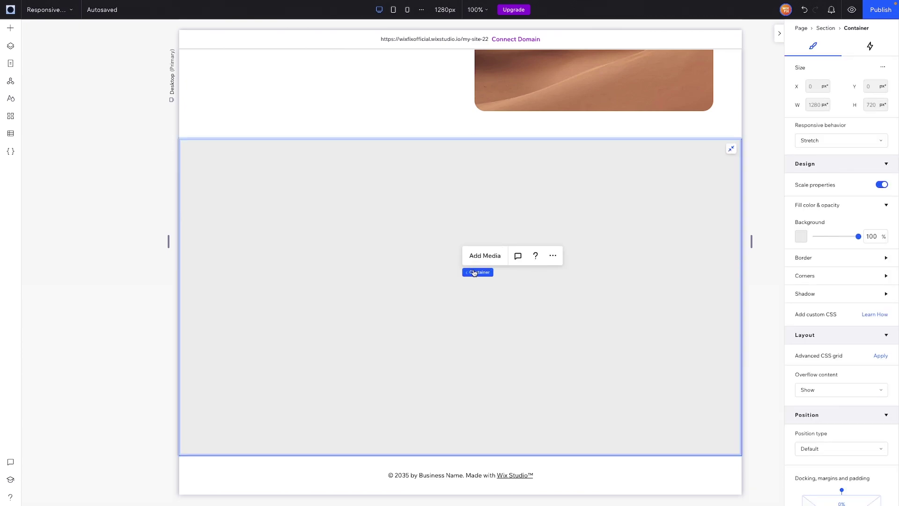
Give the second section 5% padding on every side.
click(489, 272)
scroll(835, 321, down, 4)
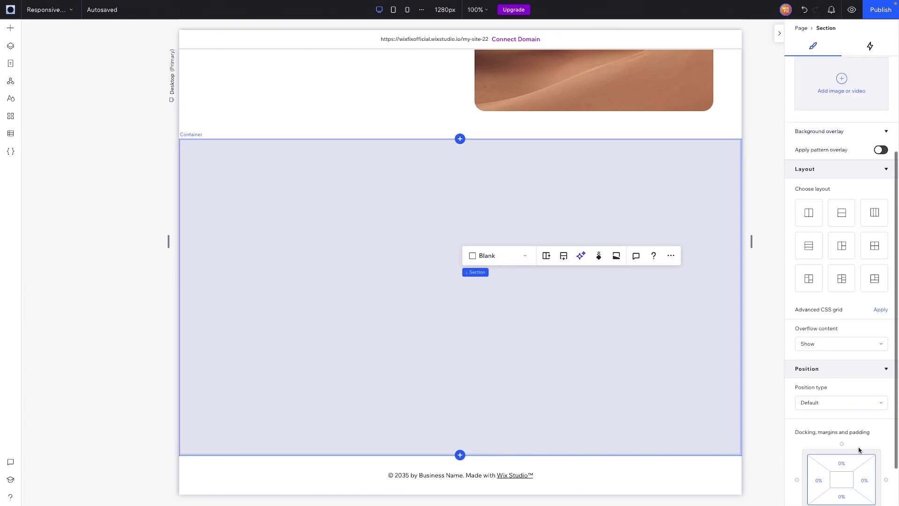
click(847, 466)
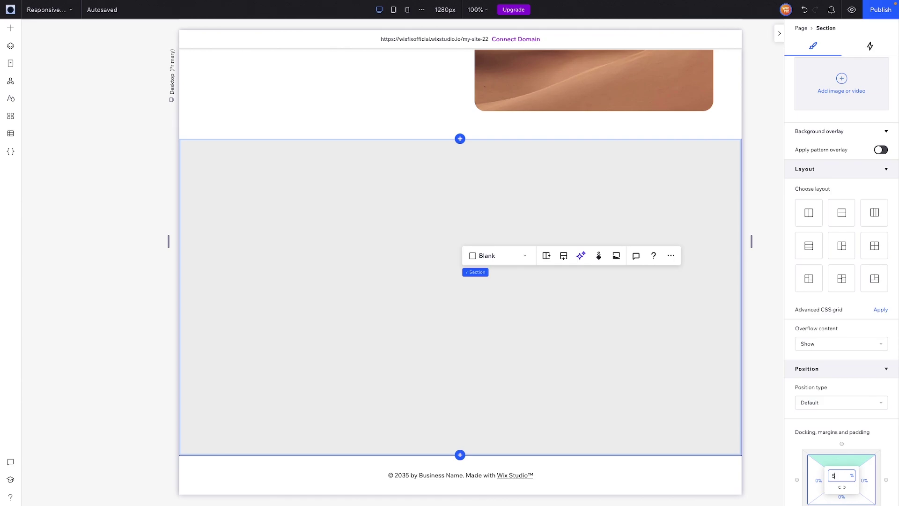
key(Return)
click(841, 487)
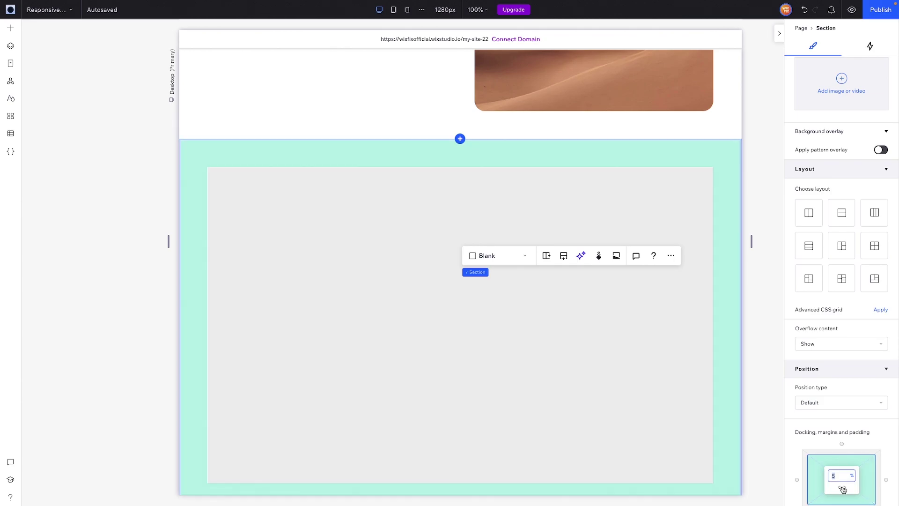
Set the second section's height to 720 px.
scroll(756, 401, down, 2)
scroll(839, 187, up, 5)
click(876, 86)
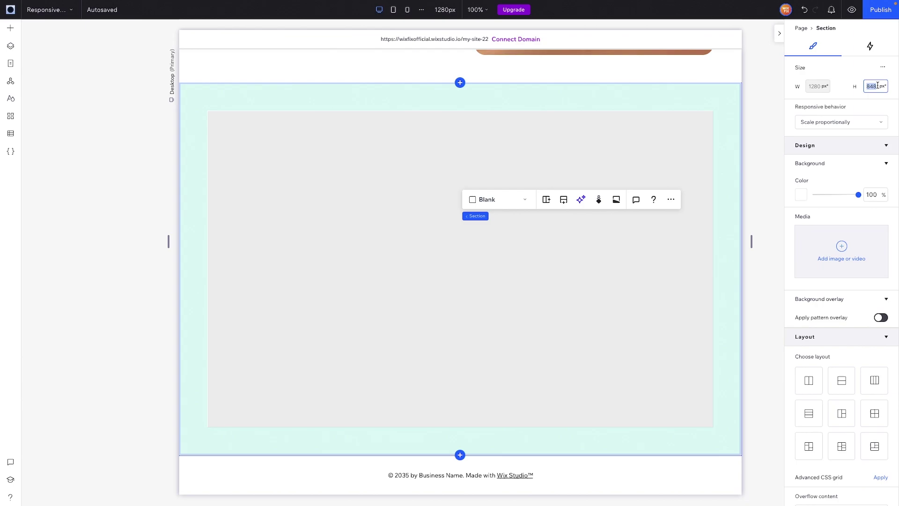
text(720)
key(Return)
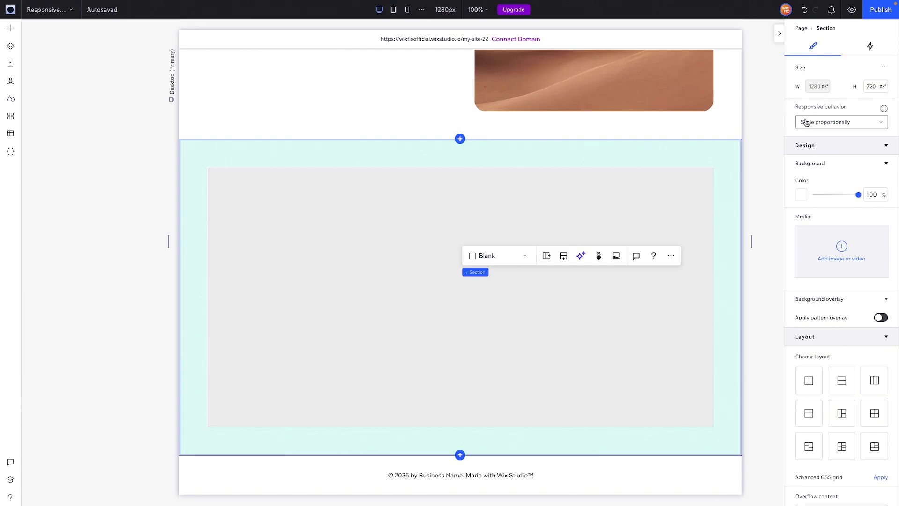
Set the inner container's background opacity to 0.
click(616, 210)
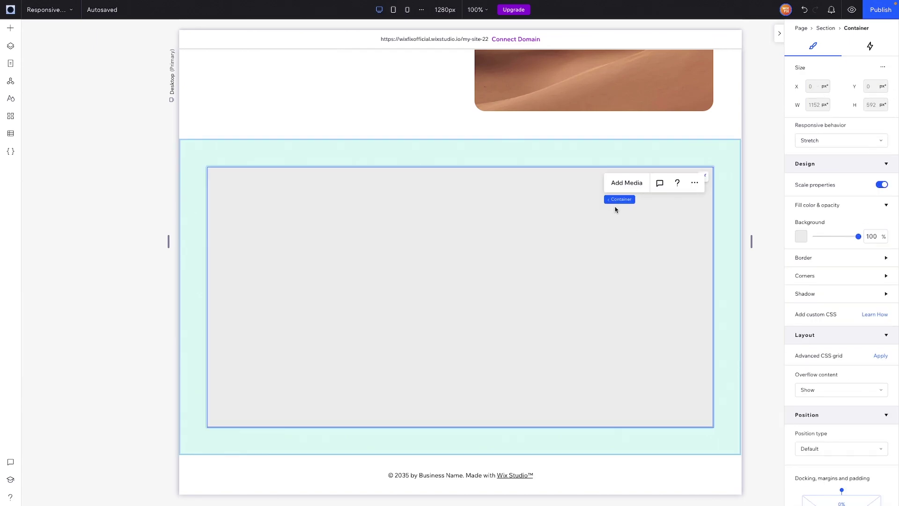
click(871, 242)
text(0)
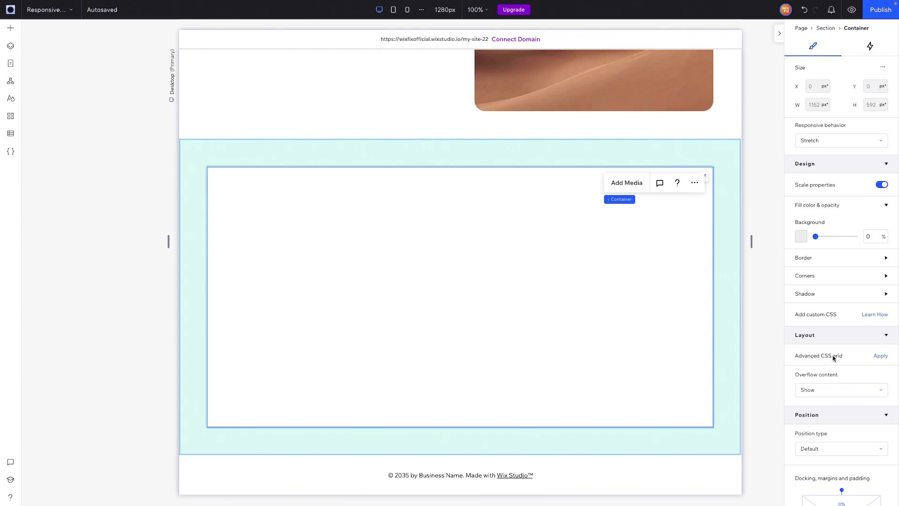
Turn the container into a 2x1 Advanced CSS grid with a 5vw column gap.
click(881, 356)
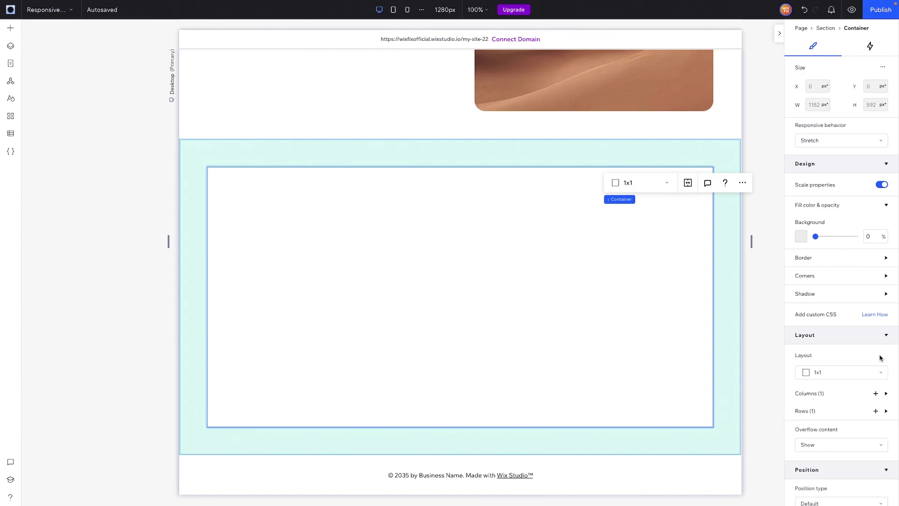
click(857, 373)
click(855, 388)
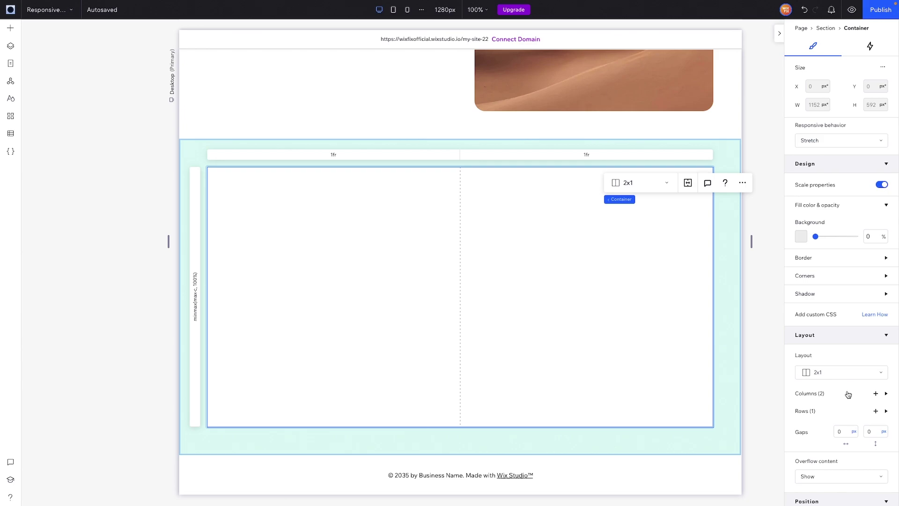
click(845, 432)
key(Return)
scroll(541, 295, up, 5)
scroll(541, 296, down, 5)
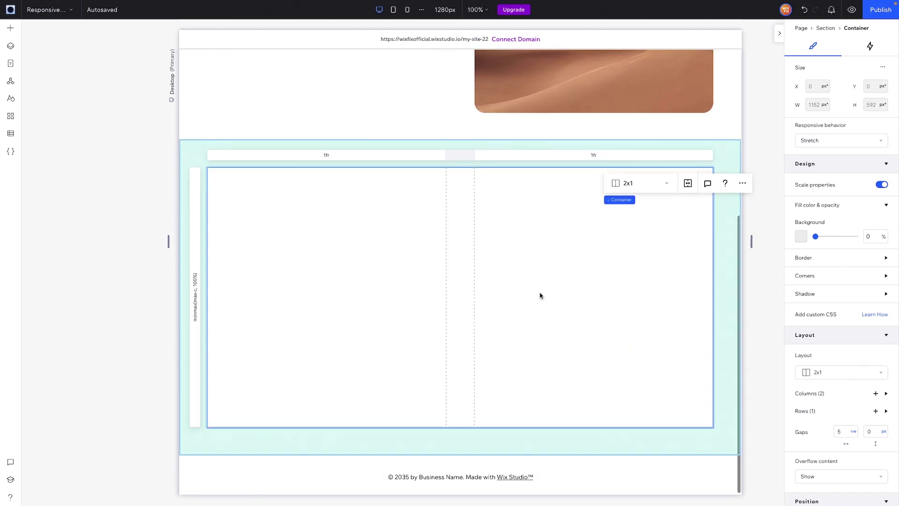
scroll(540, 295, up, 5)
Paste the first hero's desert image into the grid and stretch it to fill its cell.
click(540, 219)
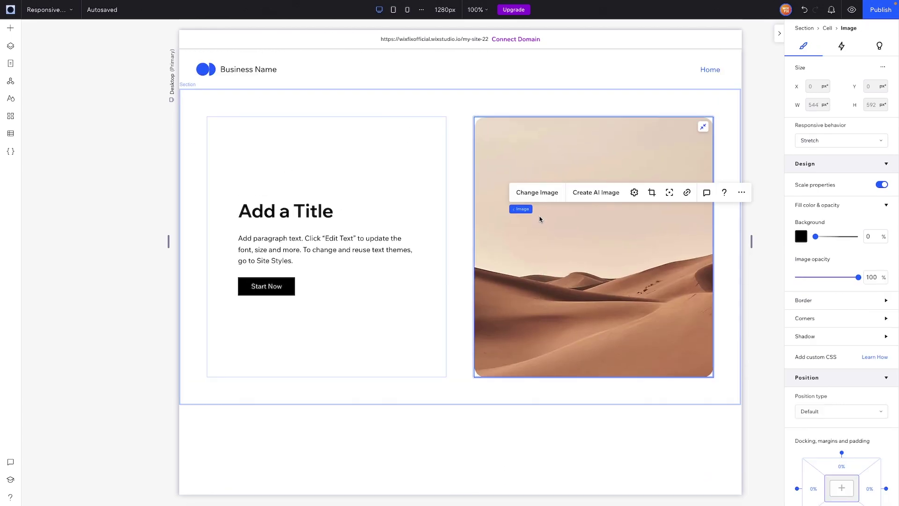
scroll(541, 225, down, 5)
click(545, 231)
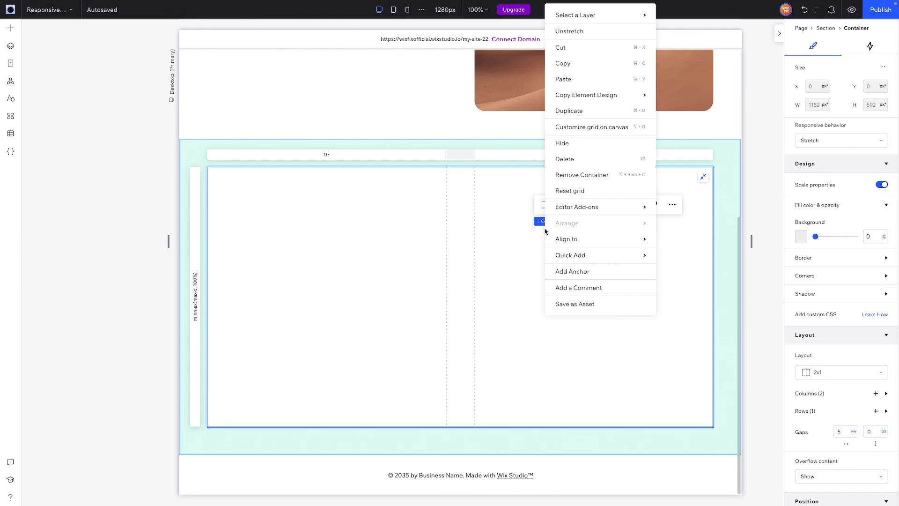
click(582, 79)
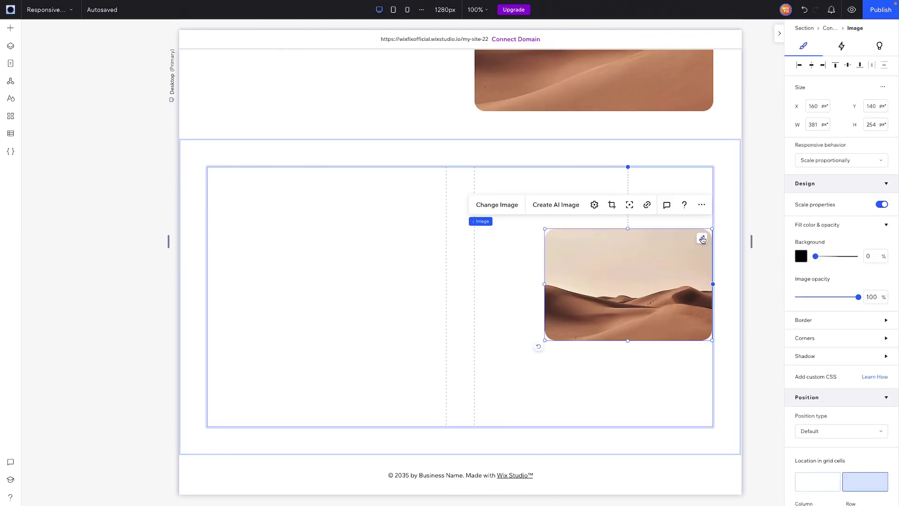
click(703, 239)
scroll(409, 218, up, 5)
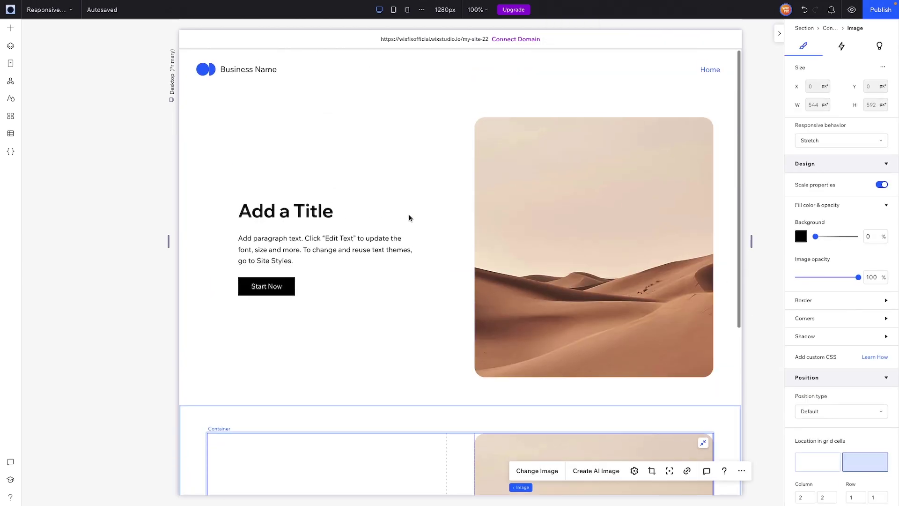
Paste the title, paragraph and button stack into the left cell, positioned like the first hero.
click(296, 226)
scroll(291, 248, down, 5)
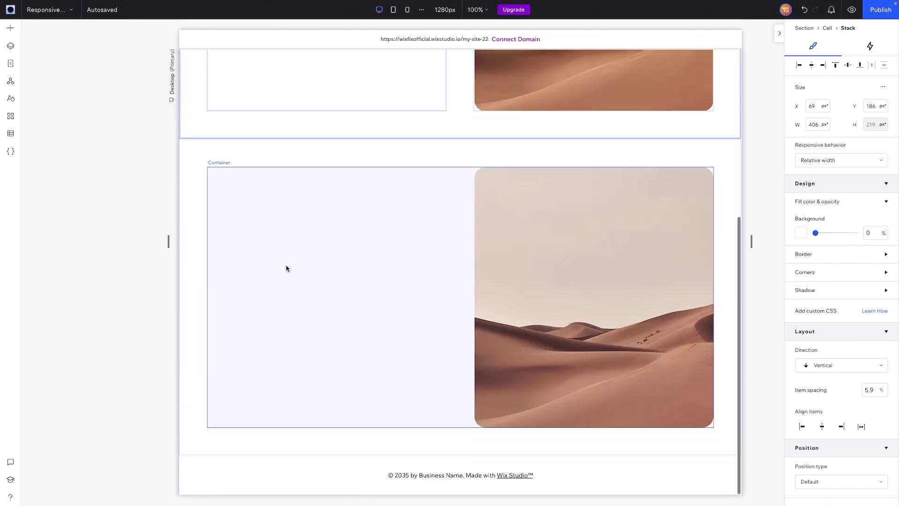
click(287, 267)
right_click(287, 267)
click(305, 79)
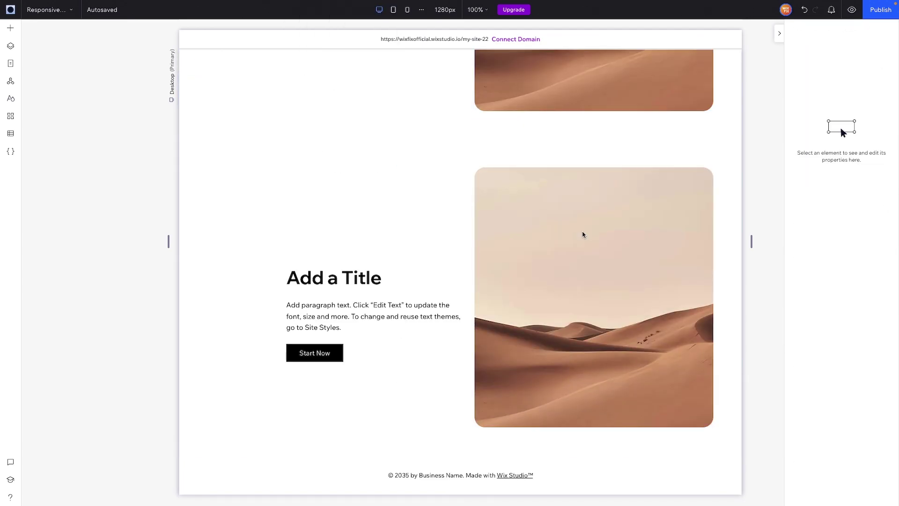
scroll(823, 281, down, 3)
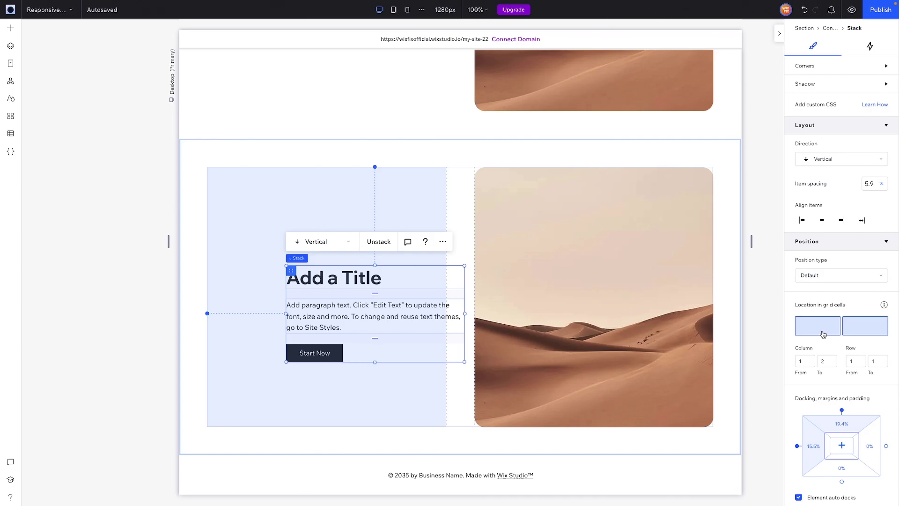
drag(290, 272, 243, 253)
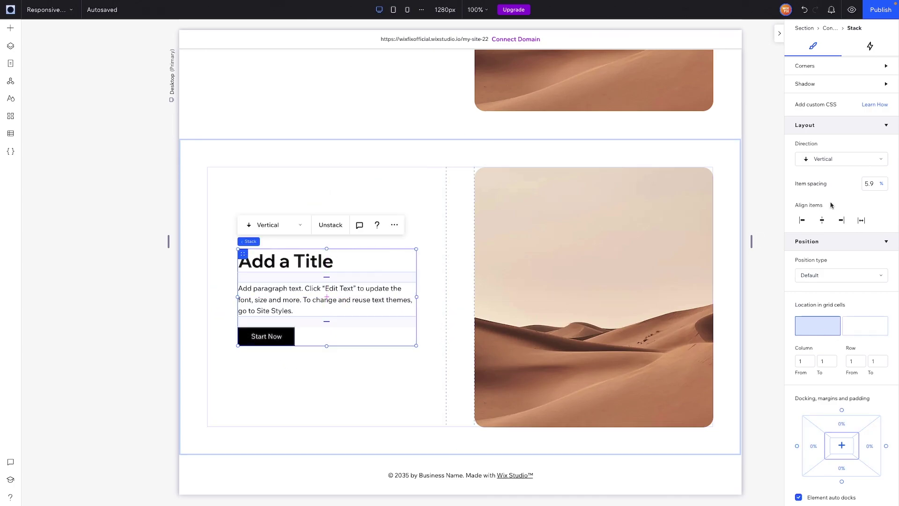
scroll(831, 203, up, 5)
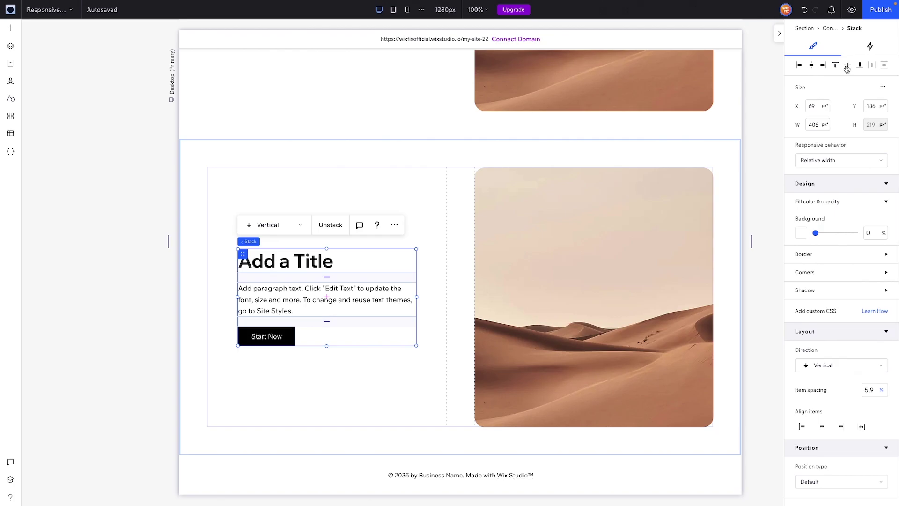
scroll(593, 315, up, 3)
scroll(592, 315, up, 2)
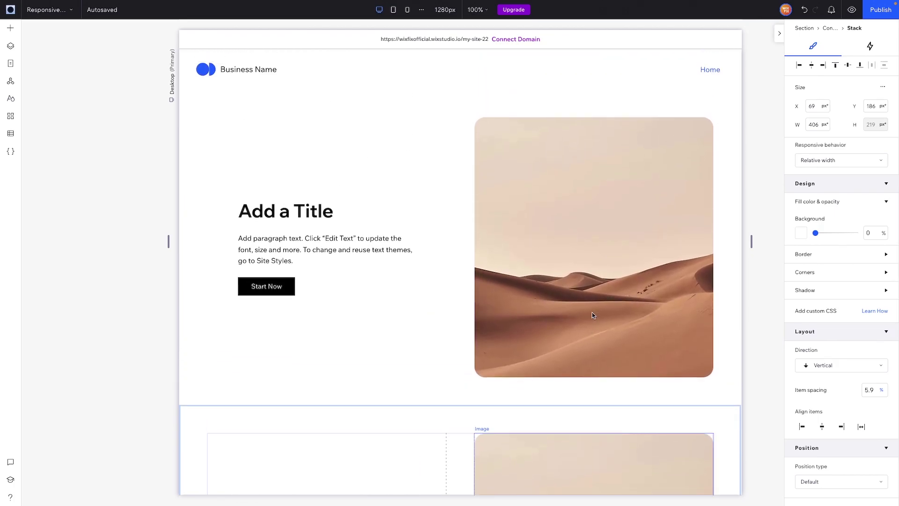
scroll(593, 316, down, 5)
scroll(593, 315, up, 5)
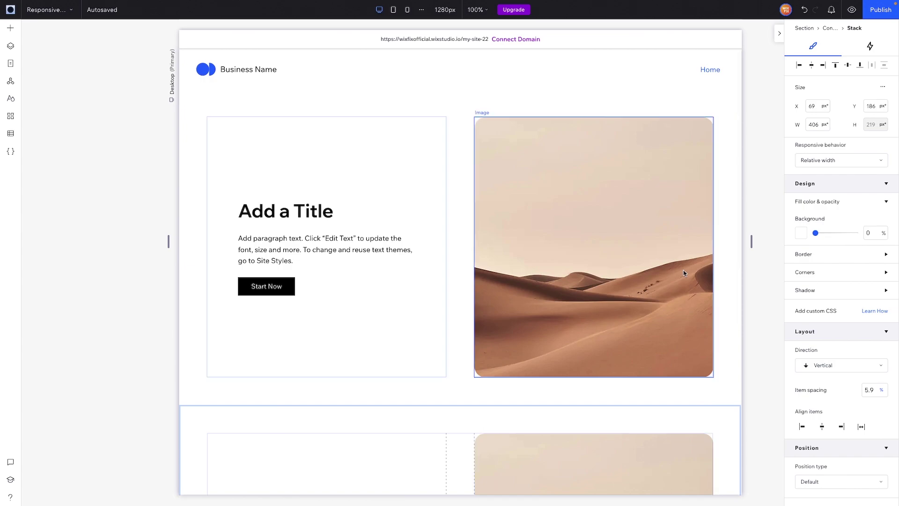
Select the first hero section and generate a Responsive AI design for it.
click(768, 176)
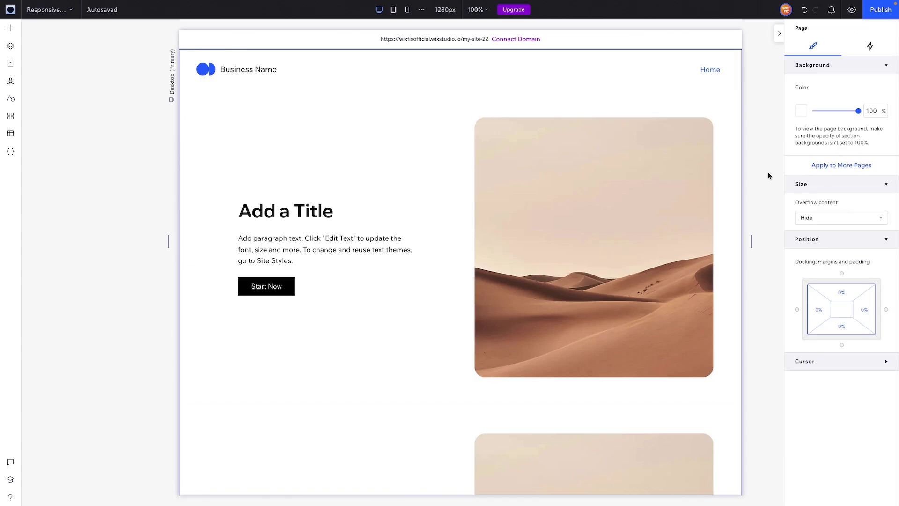
click(725, 171)
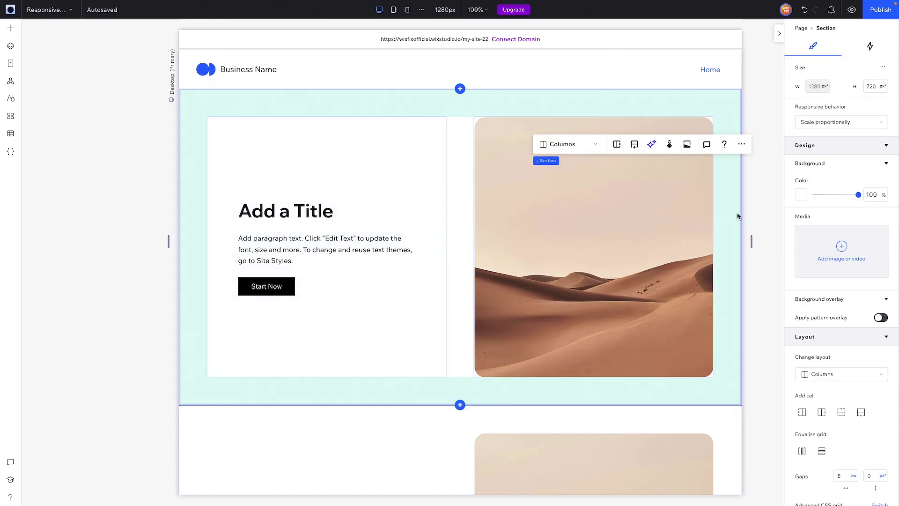
click(655, 145)
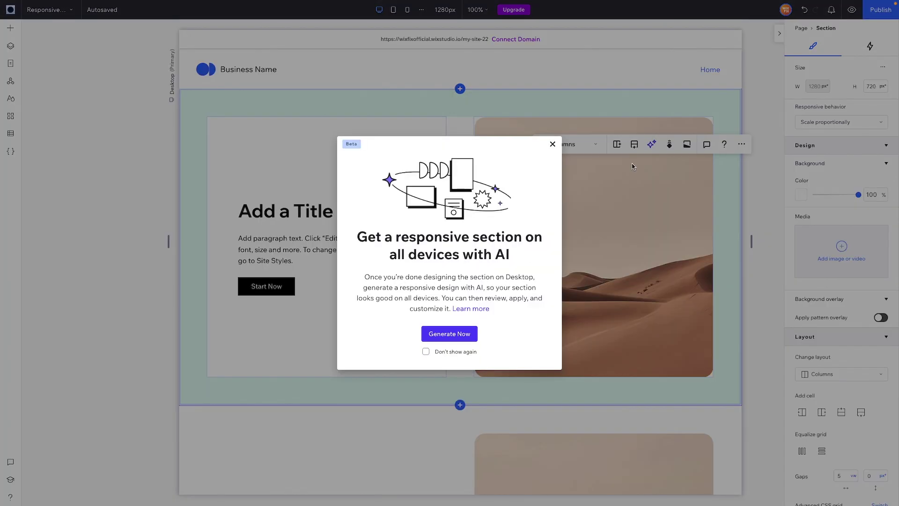
click(453, 334)
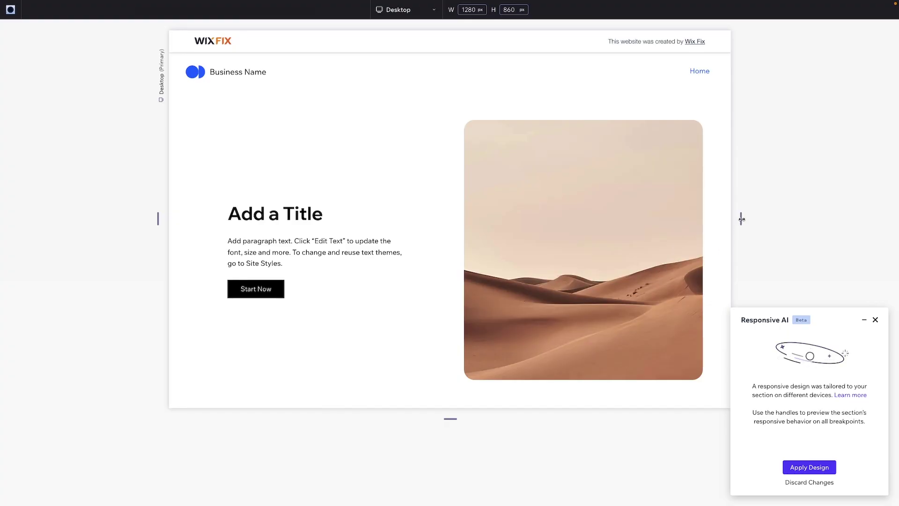
Check the AI design at a narrower width, then apply it.
drag(741, 219, 612, 223)
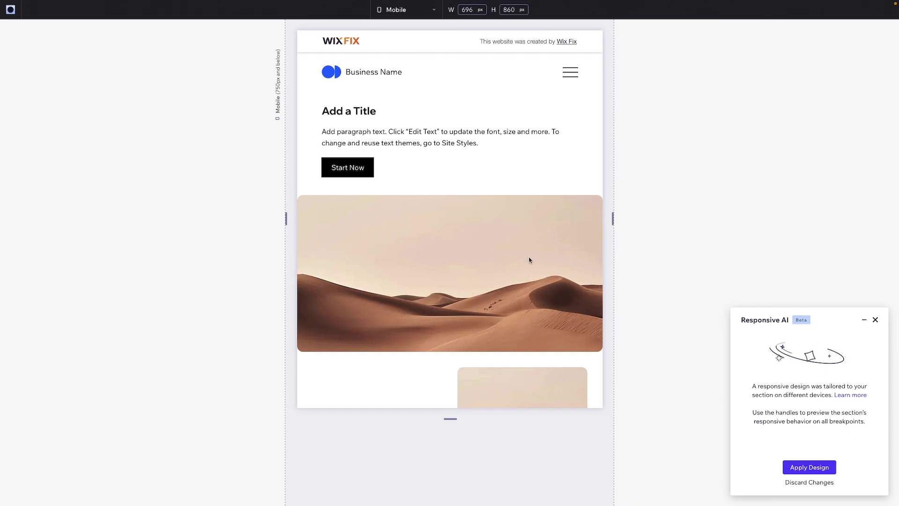
click(810, 468)
Give the mobile hero image 5% left and right docking margins.
click(437, 233)
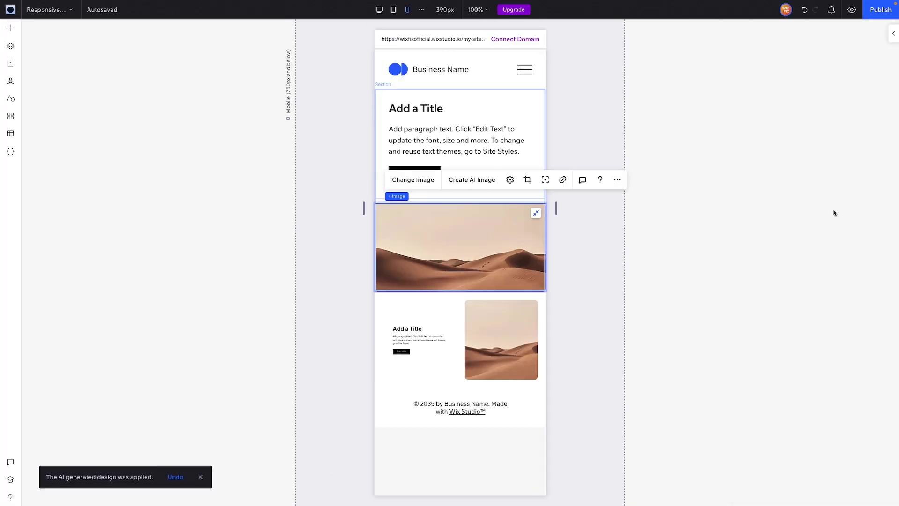
click(894, 33)
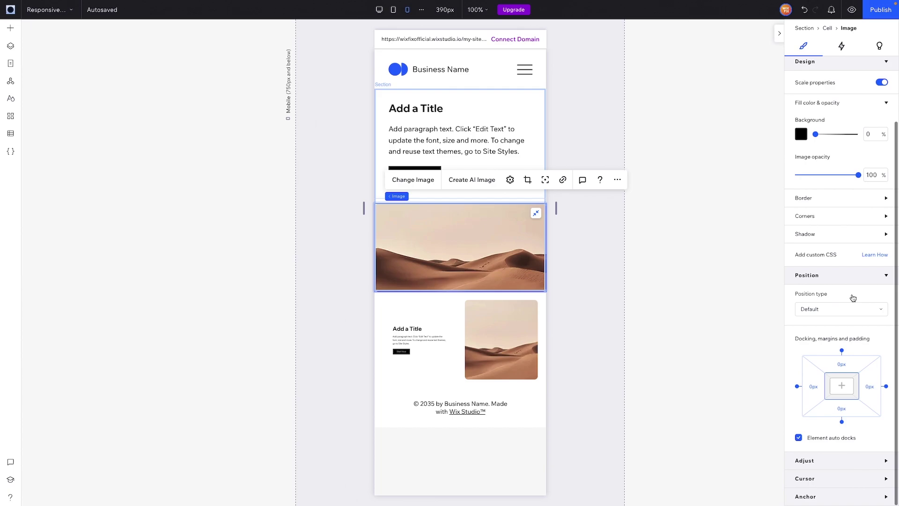
click(819, 392)
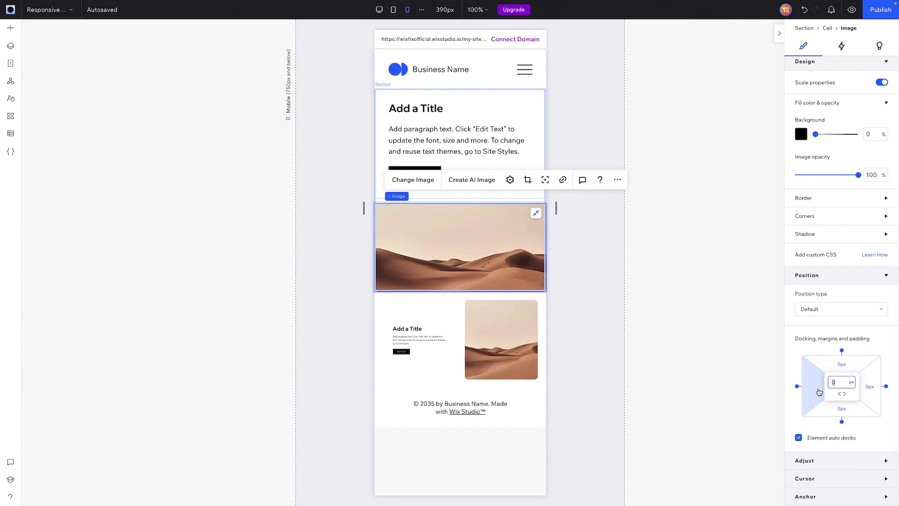
text(5%)
key(Return)
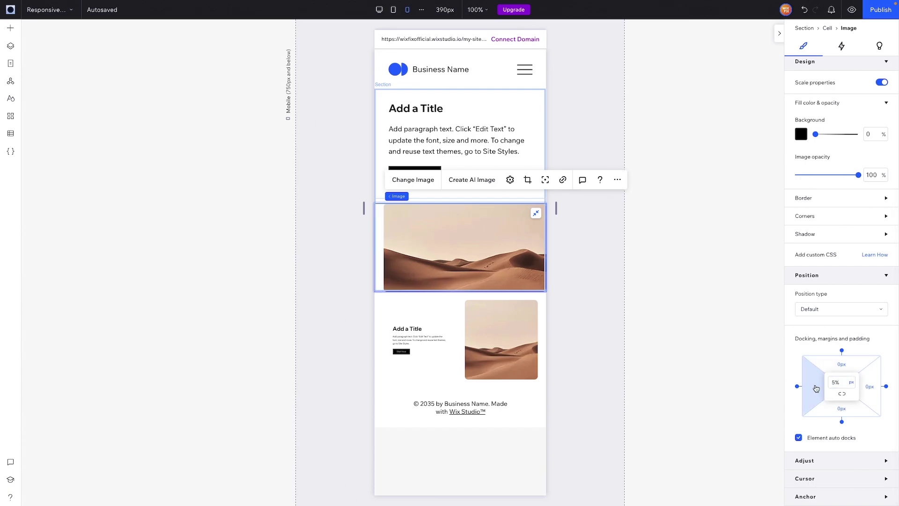
click(876, 389)
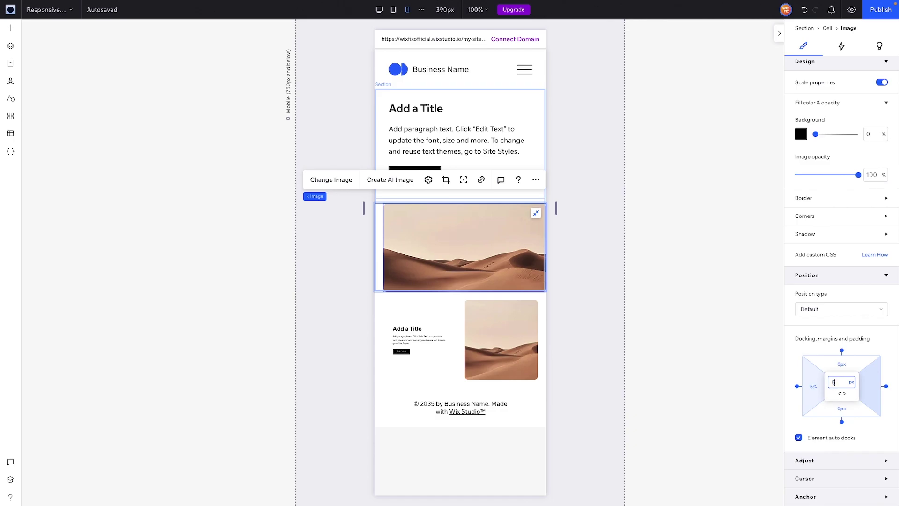
key(Return)
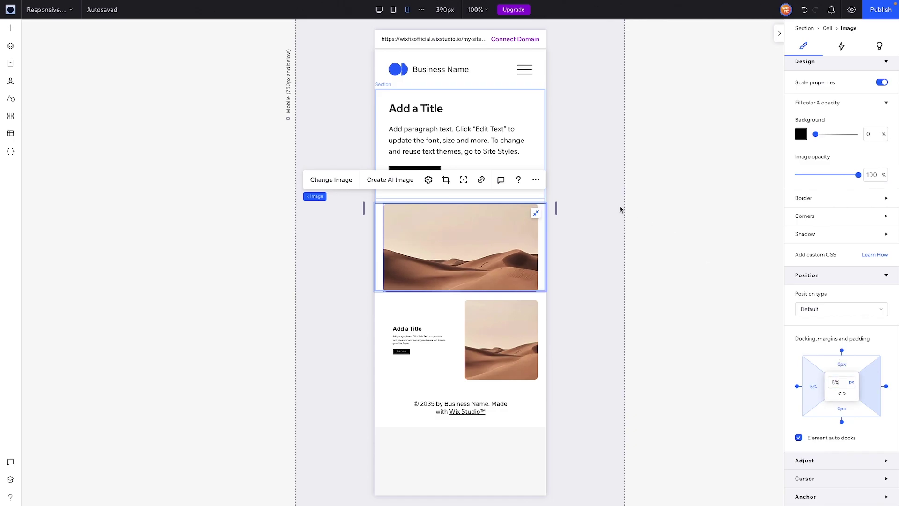
click(620, 209)
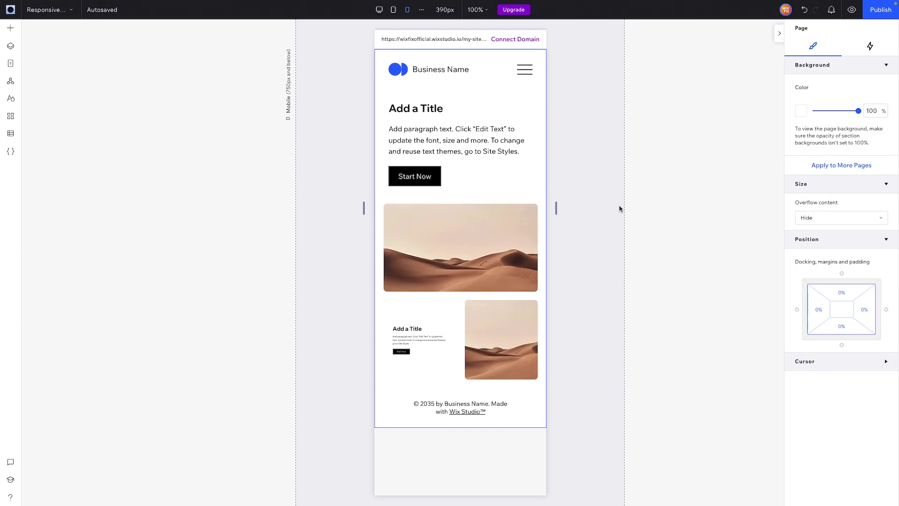
On the Desktop breakpoint, select the second desert section and bring up its Responsive AI dialog.
click(380, 9)
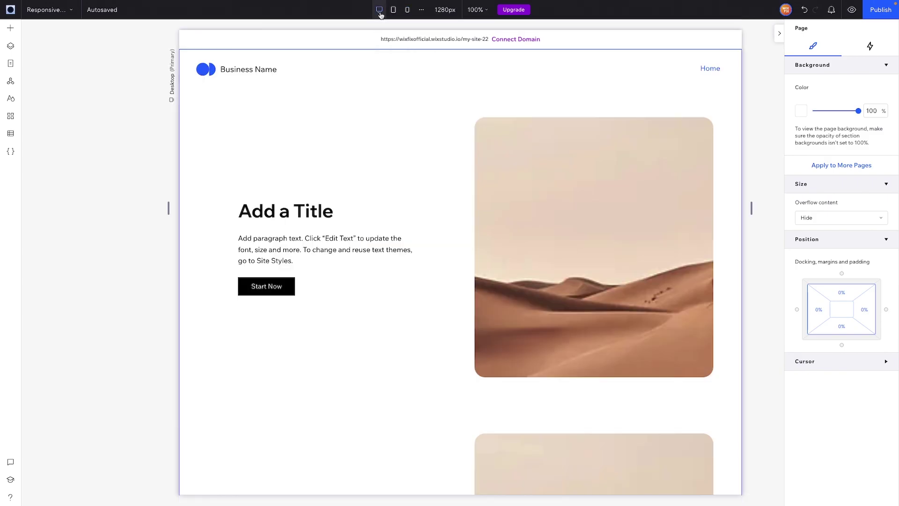
scroll(478, 229, down, 3)
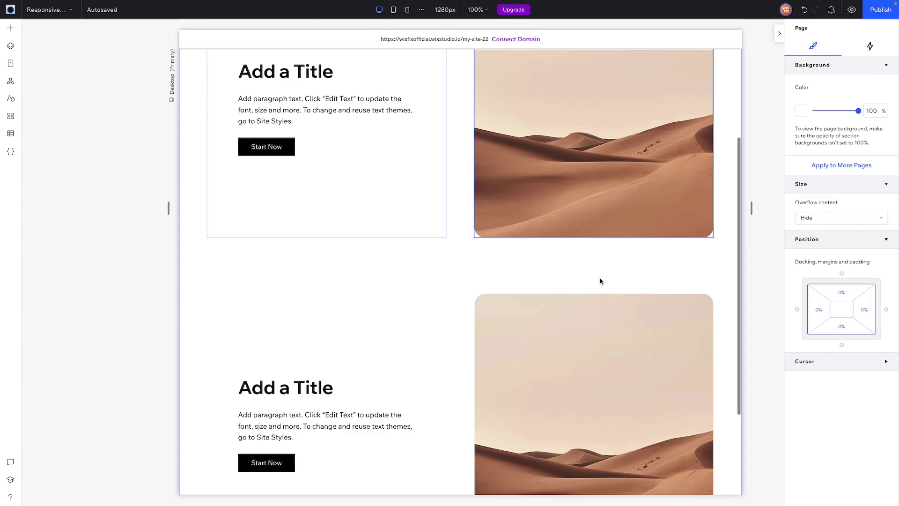
click(720, 287)
scroll(707, 287, down, 1)
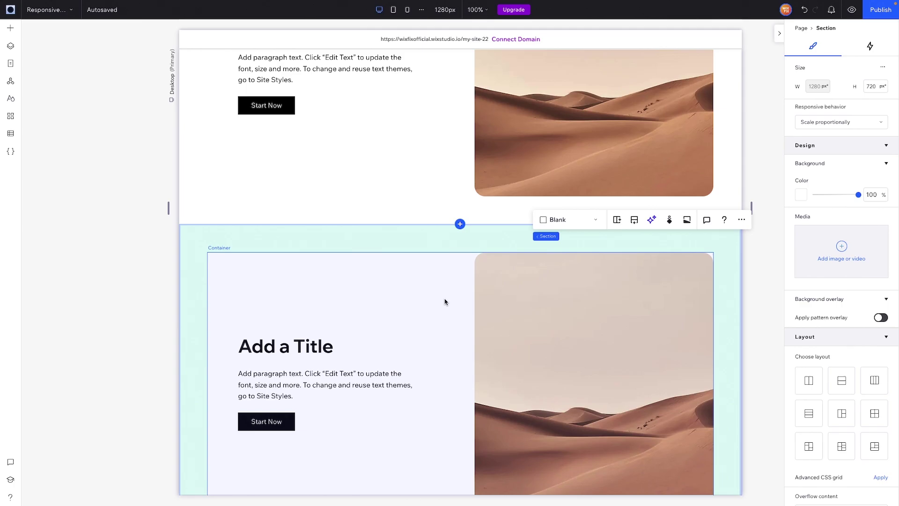
click(651, 219)
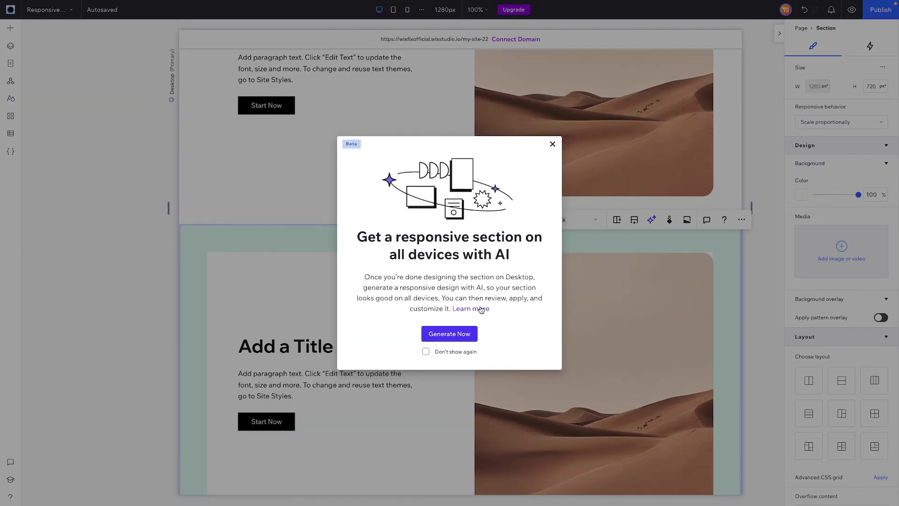
Generate the AI responsive design and preview it at tablet and mobile widths.
click(442, 334)
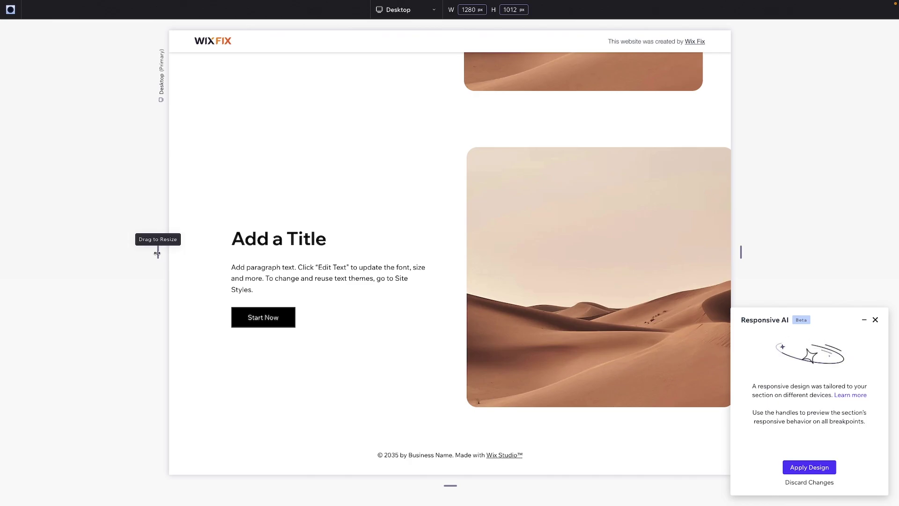
drag(159, 252, 254, 253)
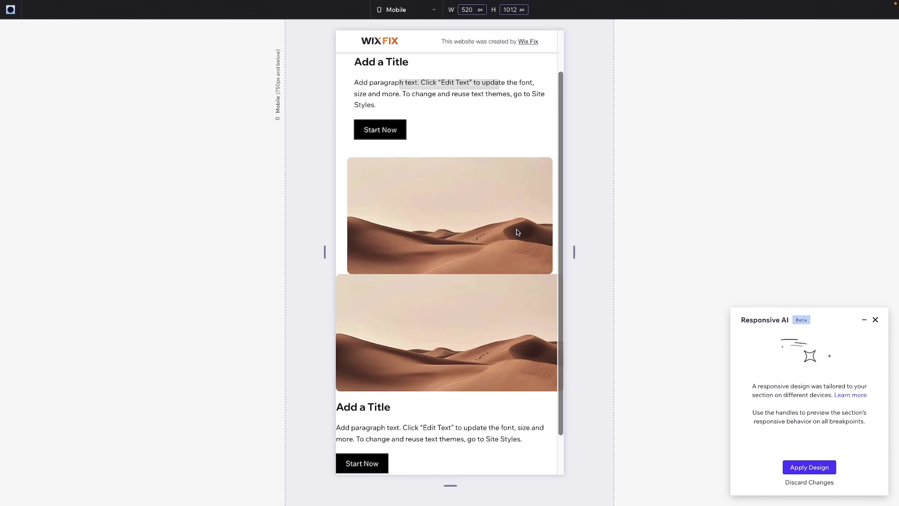
drag(253, 252, 325, 252)
scroll(517, 232, down, 1)
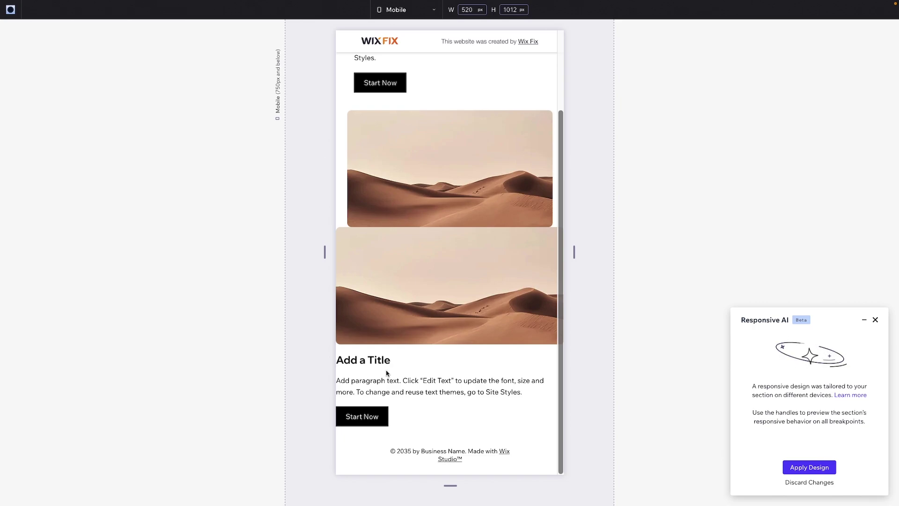
scroll(438, 366, up, 3)
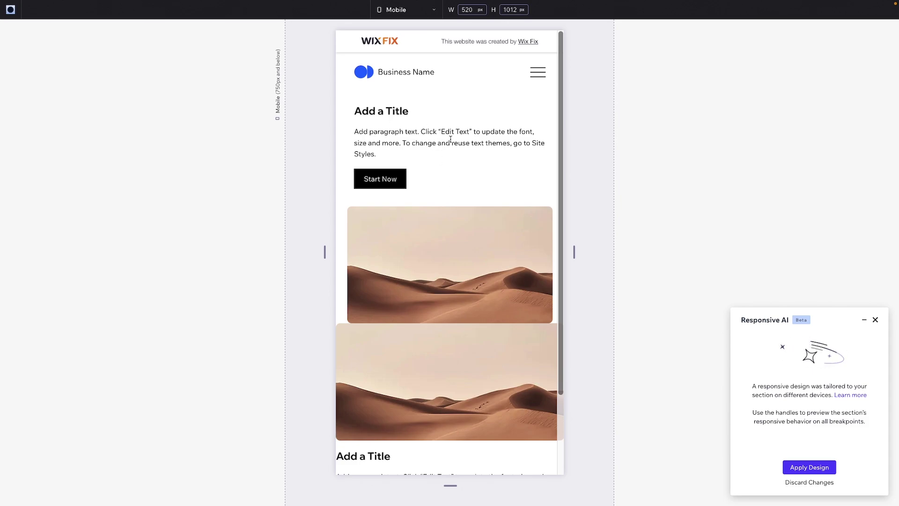
scroll(482, 142, down, 3)
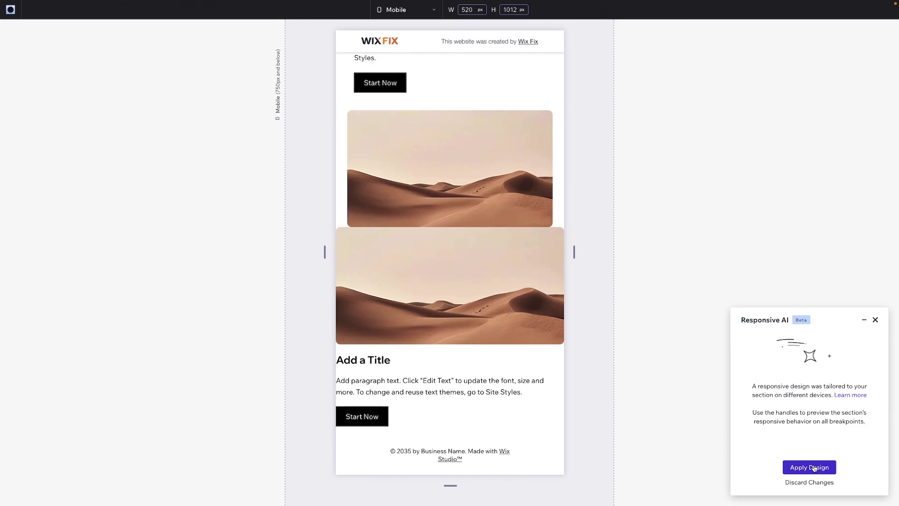
Apply the AI design, return to Desktop and select the second section's text-and-image grid.
click(815, 468)
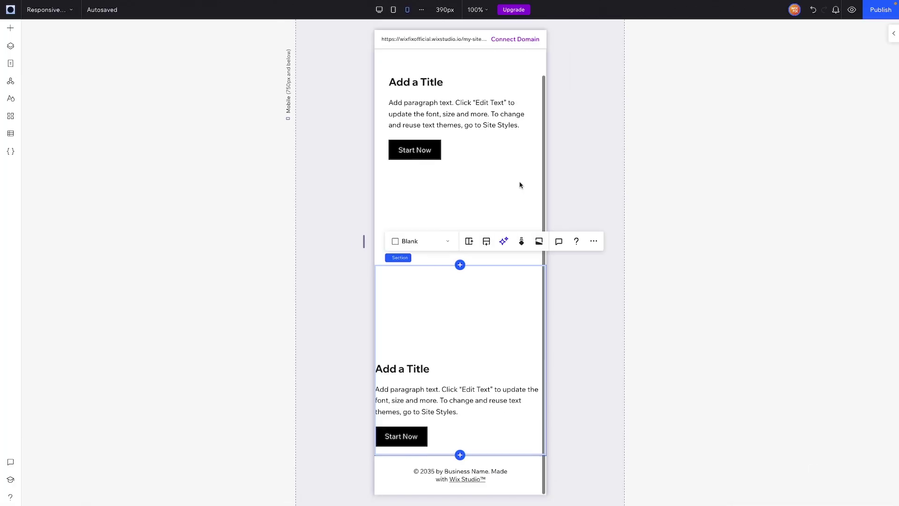
click(380, 10)
scroll(579, 233, down, 5)
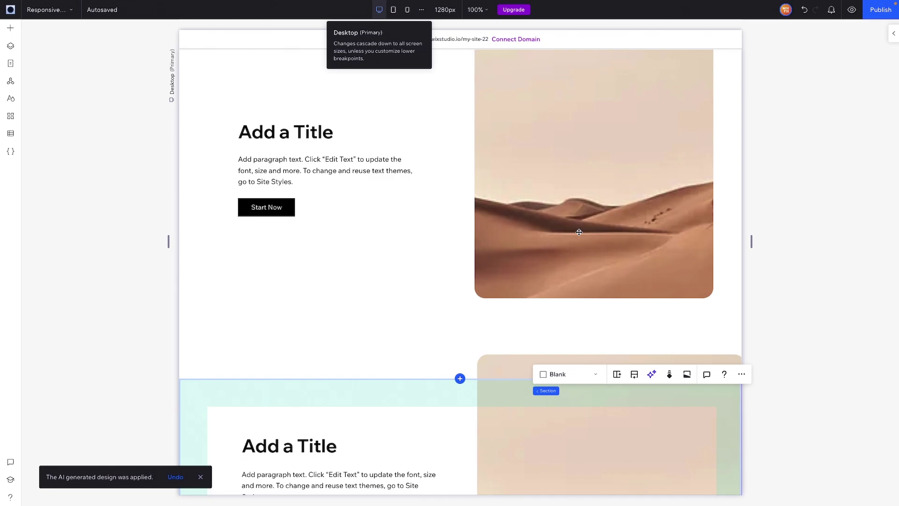
click(549, 230)
click(701, 231)
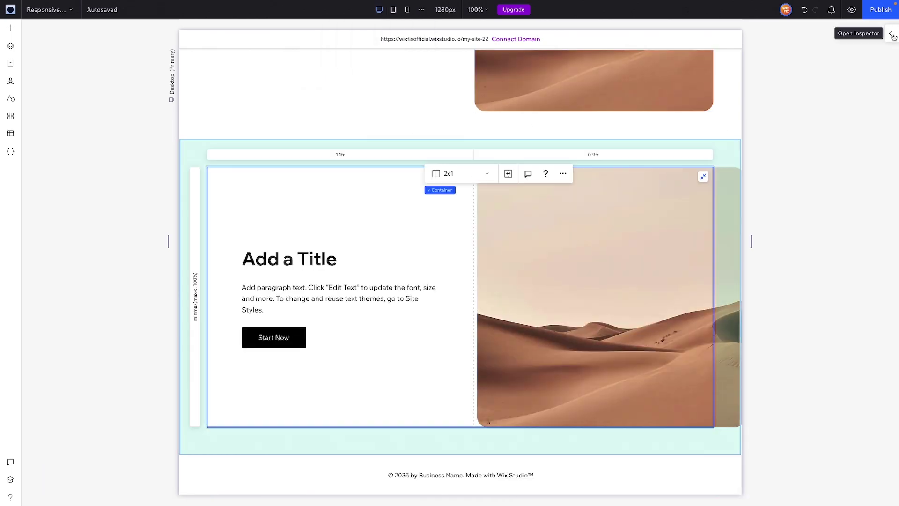
scroll(819, 337, down, 2)
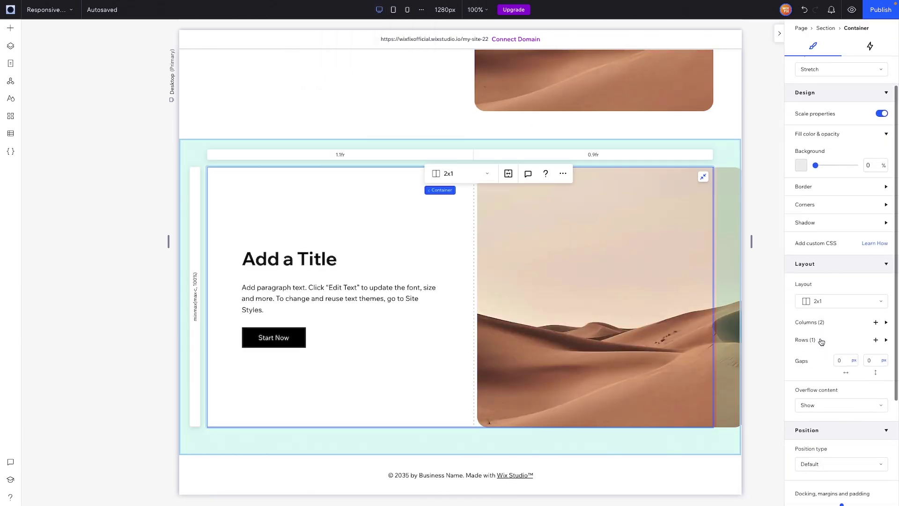
Set both grid columns to equal 1fr widths.
double_click(814, 343)
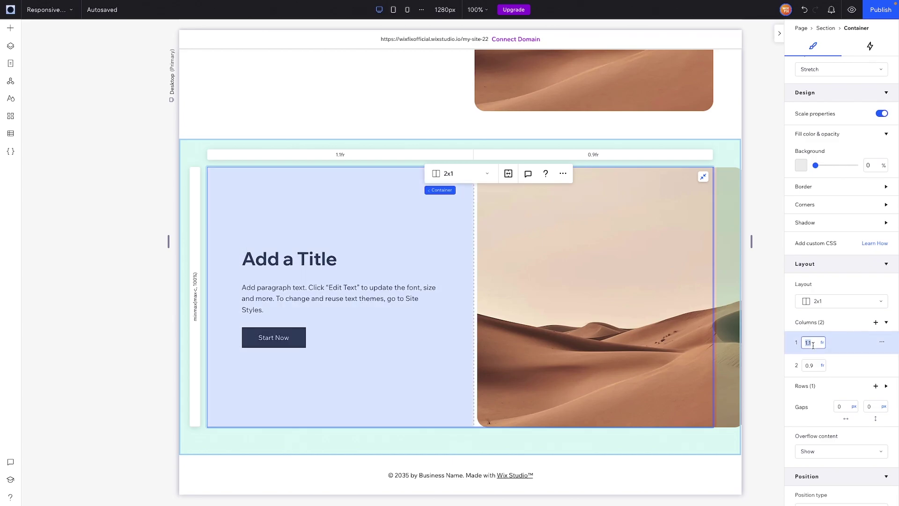
text(1)
click(815, 363)
double_click(815, 365)
text(1)
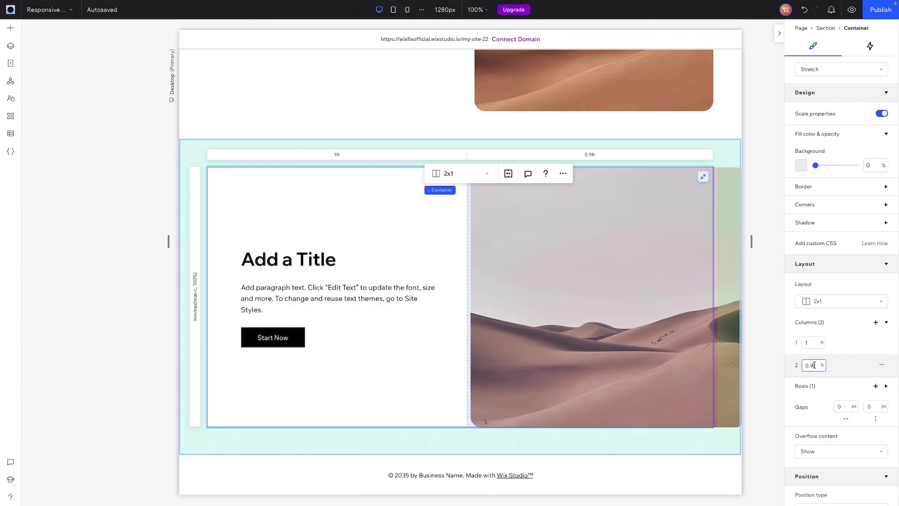
key(Return)
Fit the desert image to its grid cell and set a 5vw gap between the columns.
click(646, 219)
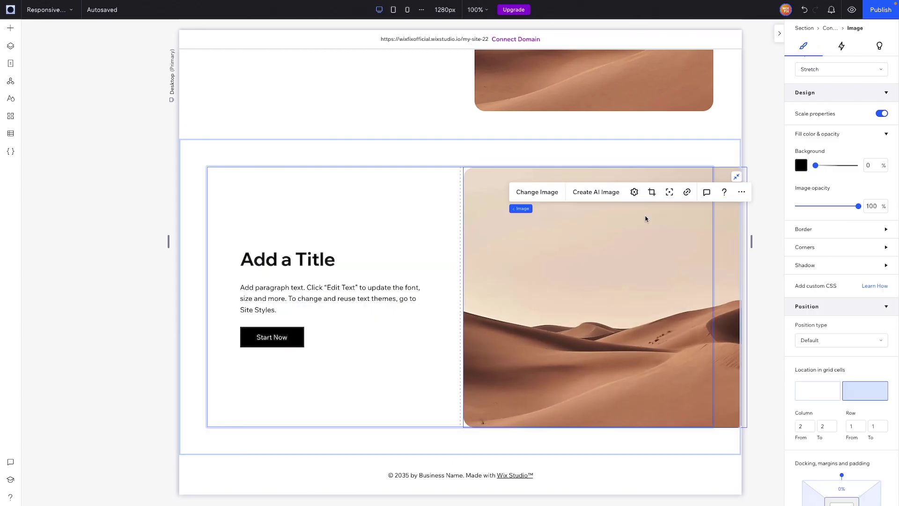
click(737, 177)
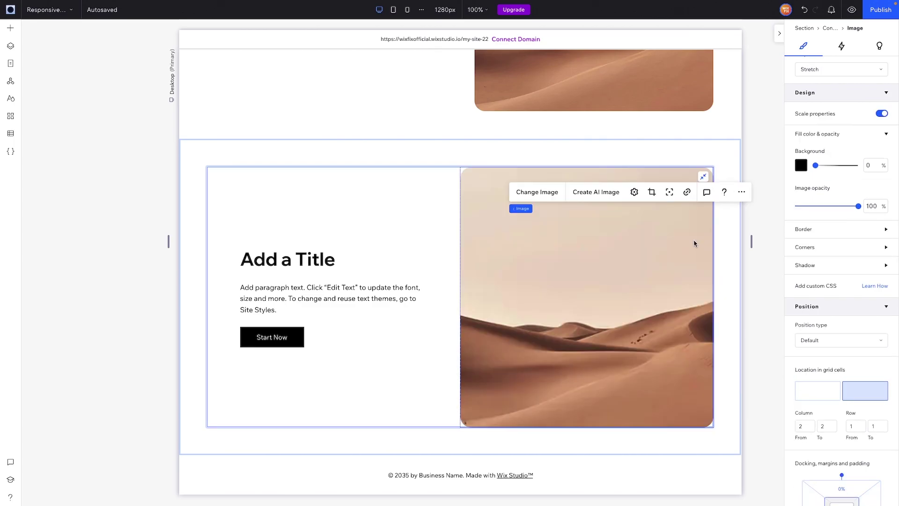
click(444, 195)
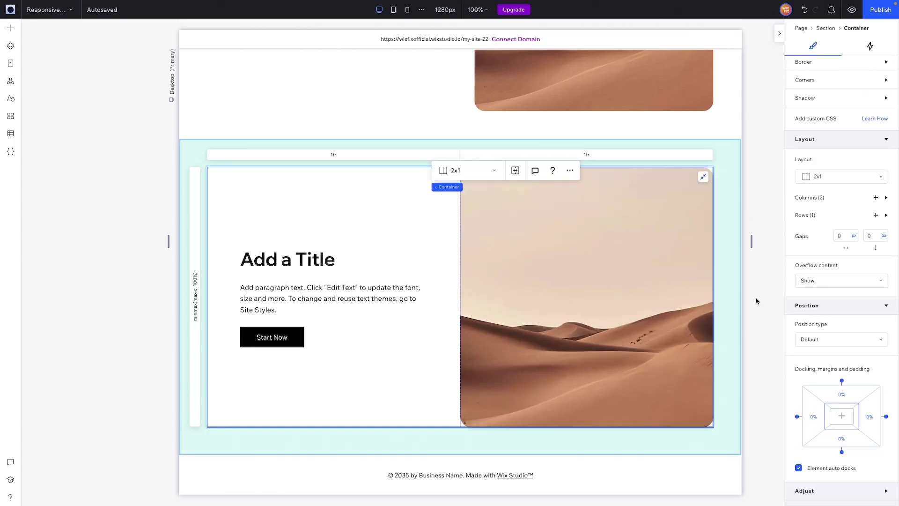
click(845, 236)
text(5vw)
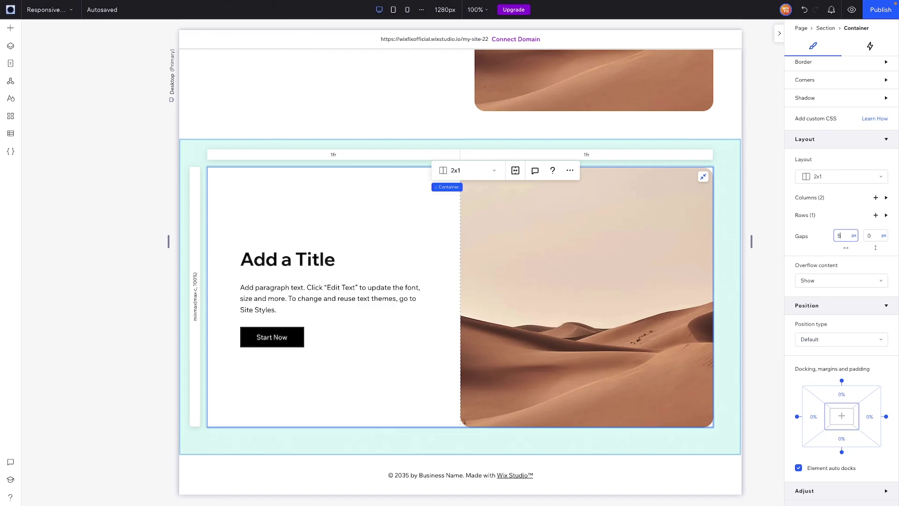
key(Return)
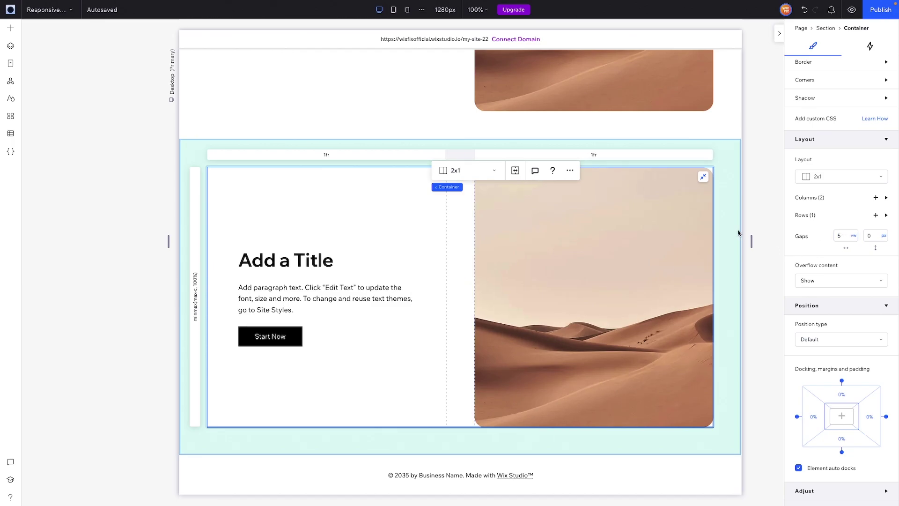
click(760, 218)
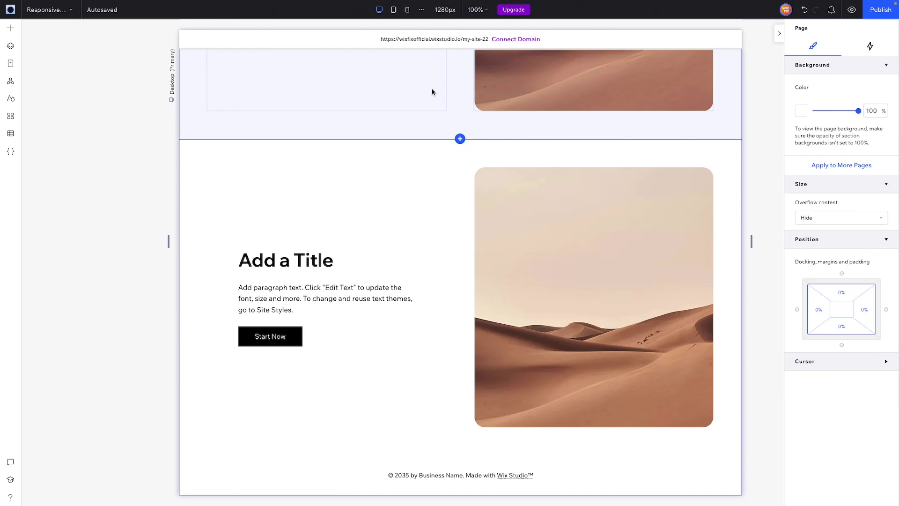
On the Mobile layout, select the second section and give it 5% margins on all sides.
click(394, 9)
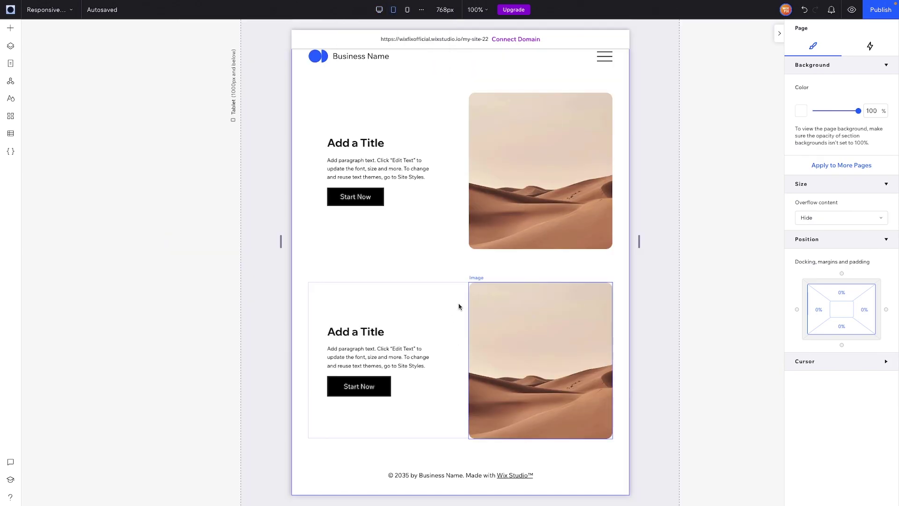
click(407, 10)
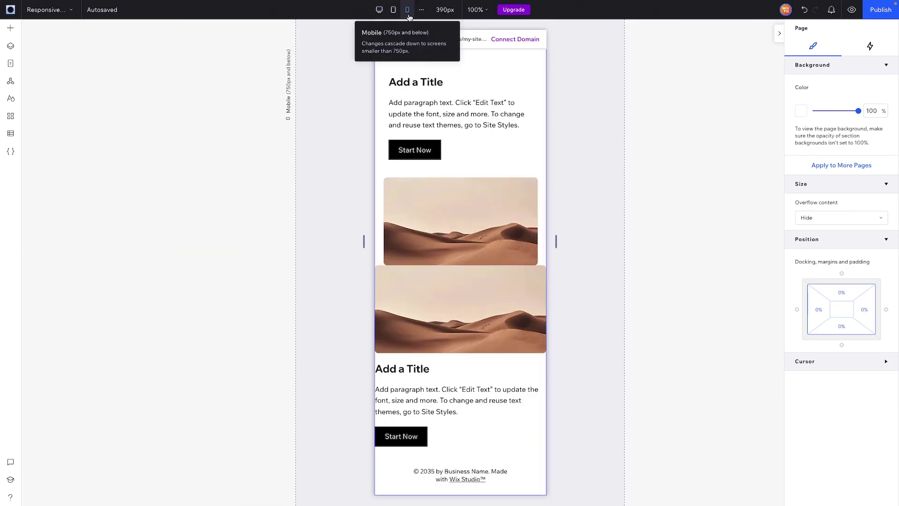
click(464, 357)
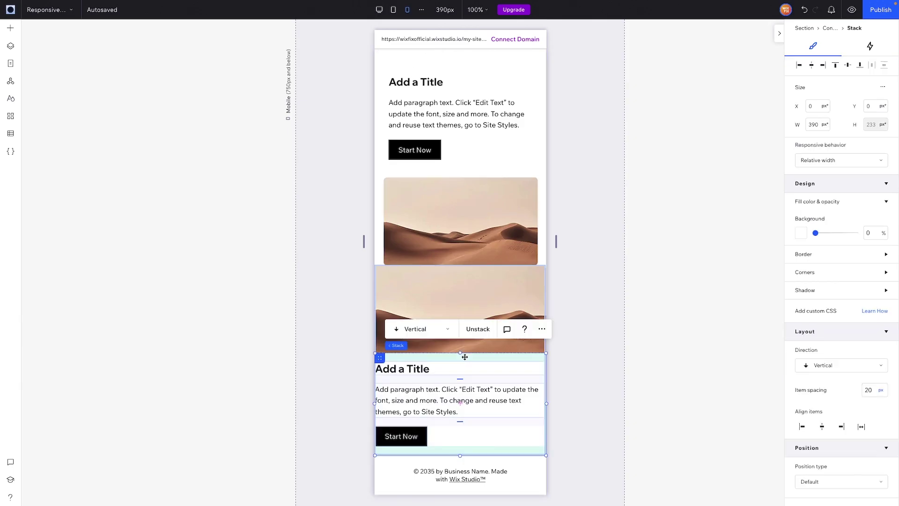
click(398, 345)
click(393, 251)
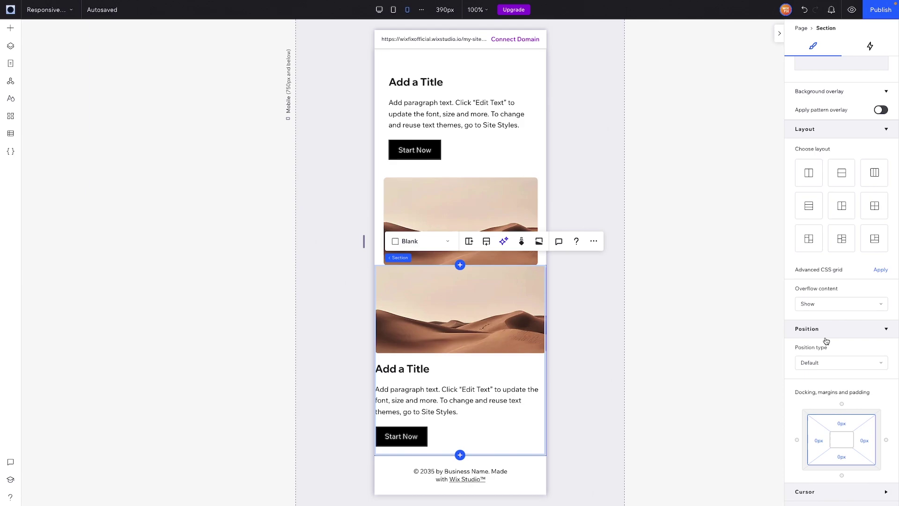
click(843, 425)
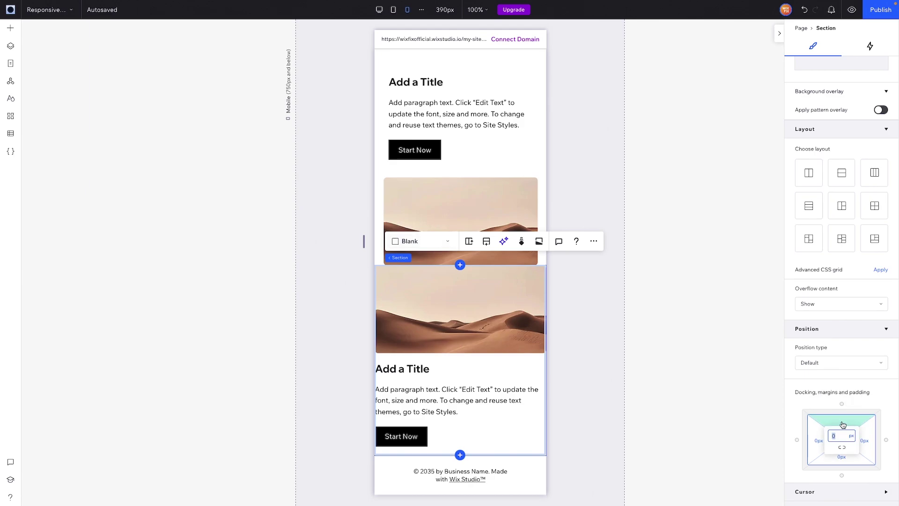
text(5%)
key(Return)
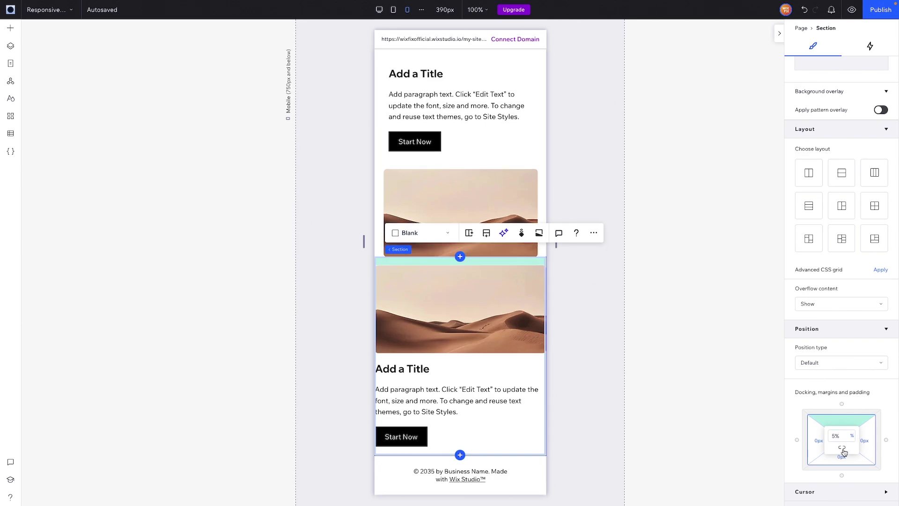
click(842, 450)
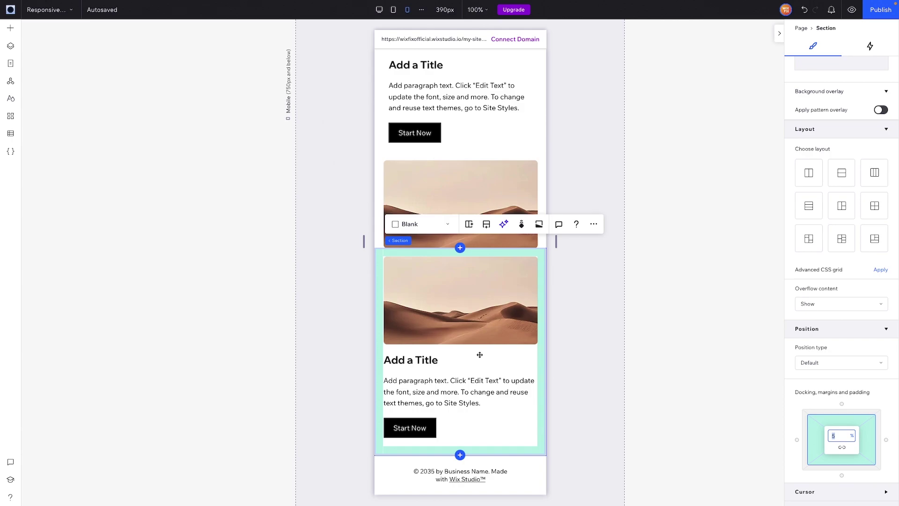
Place the text stack in grid row 1 and the desert image in row 2.
scroll(473, 303, up, 1)
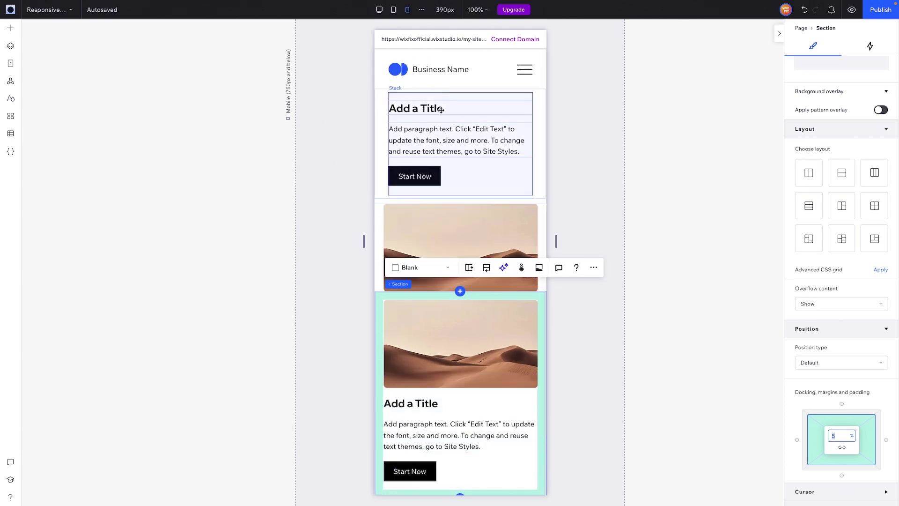
scroll(466, 253, down, 1)
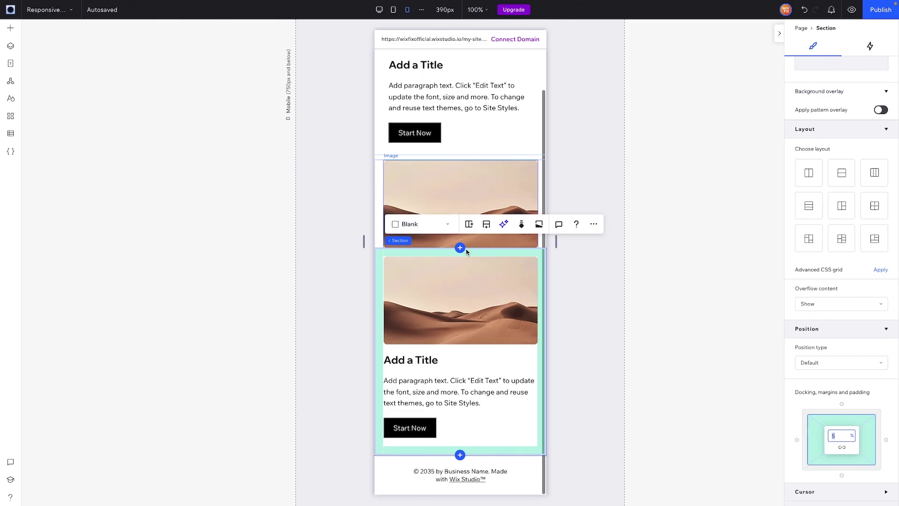
click(425, 371)
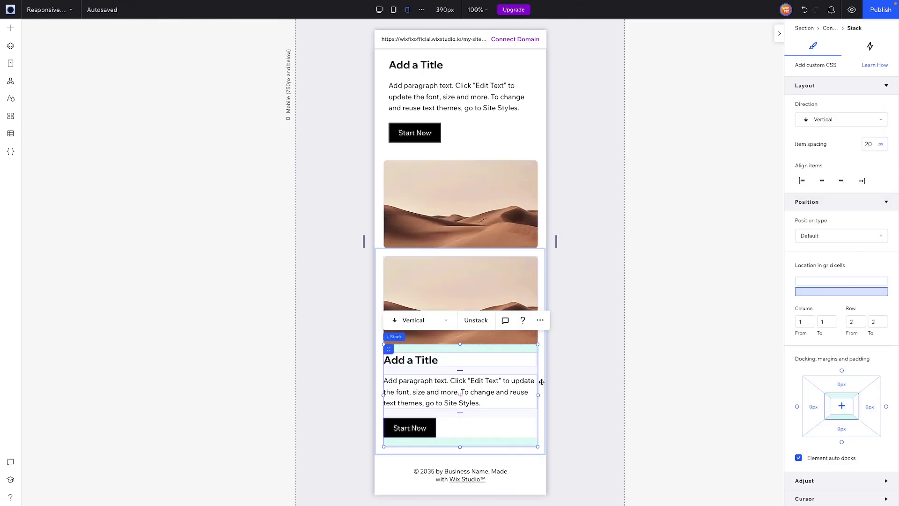
click(840, 282)
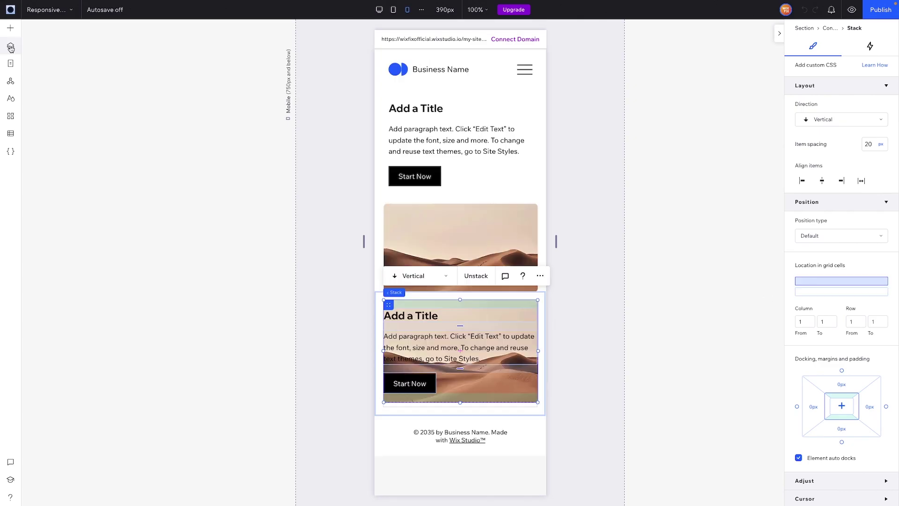
click(10, 46)
click(73, 146)
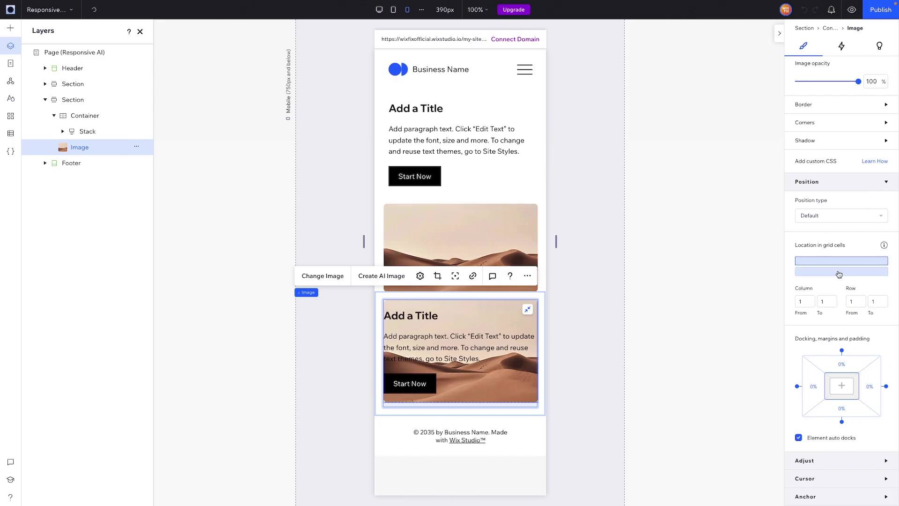
click(840, 272)
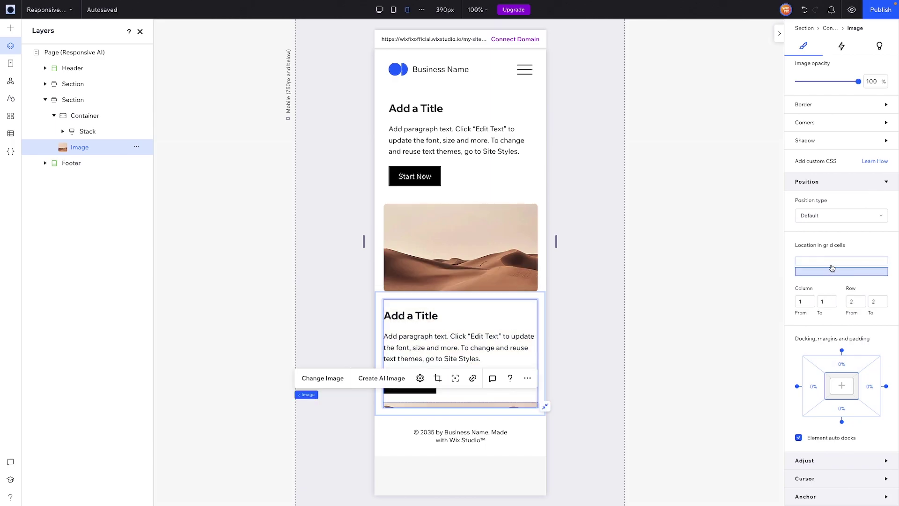
Give the container's first grid row a minimum height of 200 px.
click(332, 395)
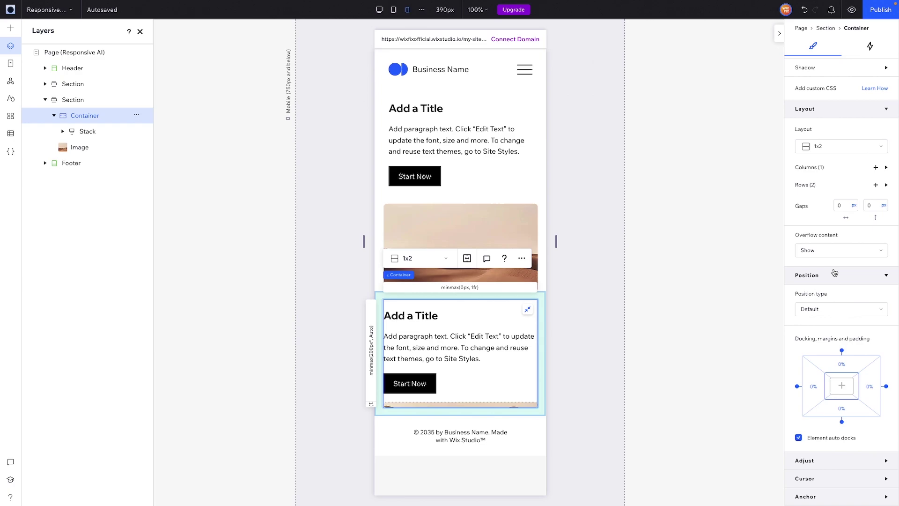
click(887, 185)
click(815, 230)
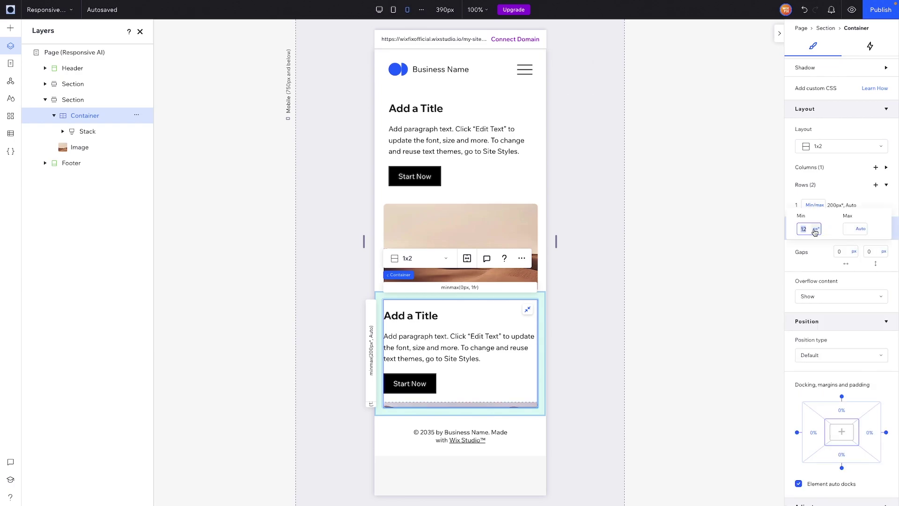
text(200)
key(Return)
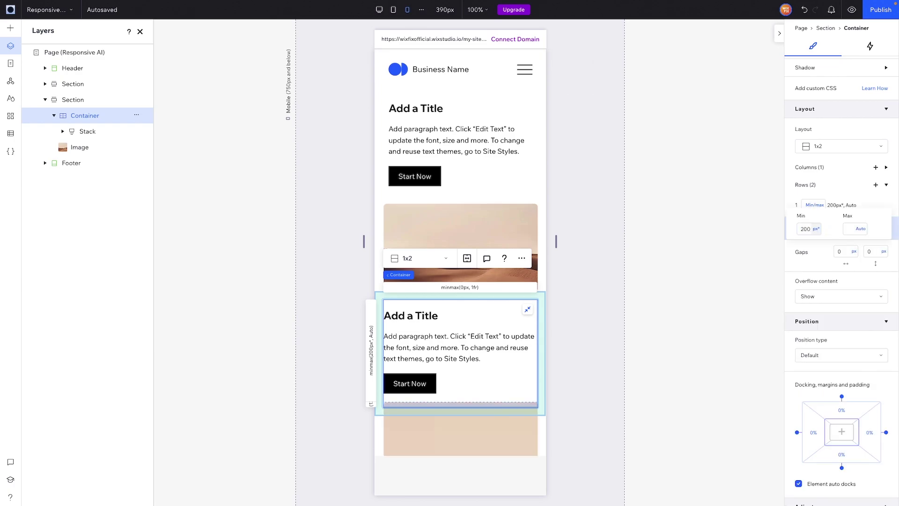
scroll(658, 246, down, 1)
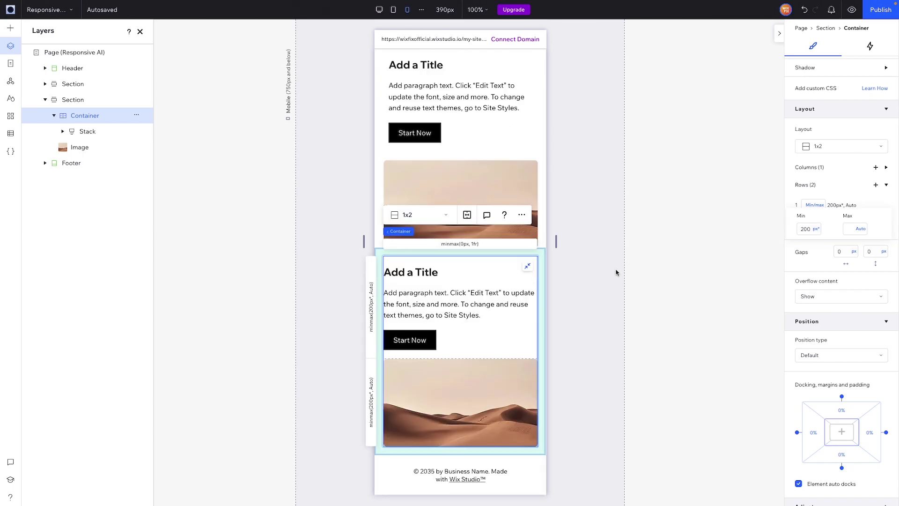
click(817, 229)
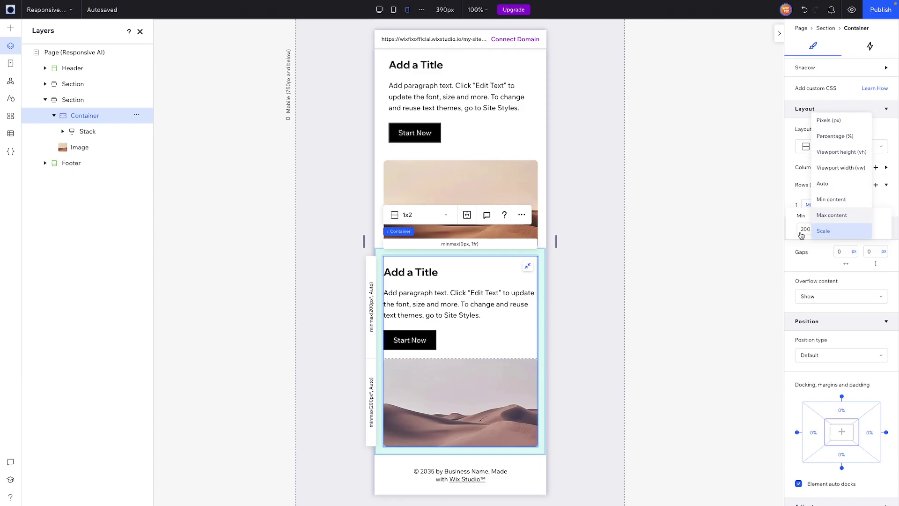
click(741, 232)
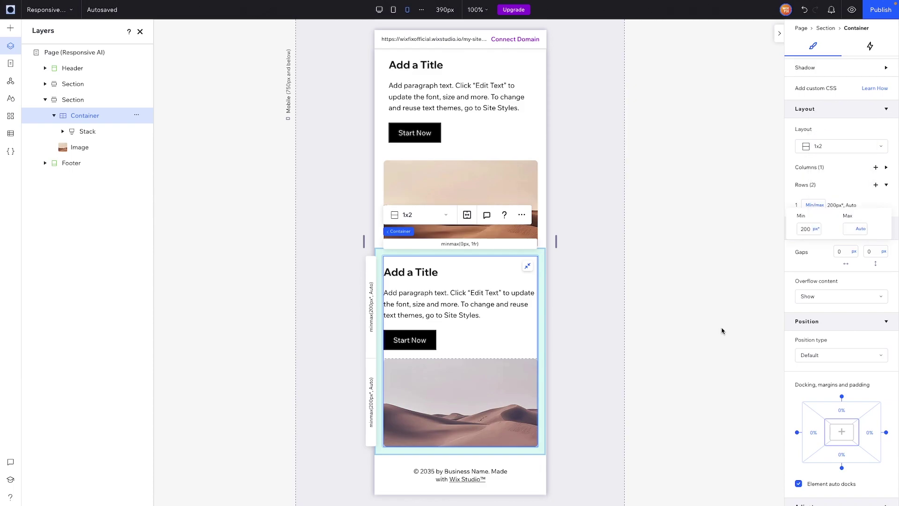